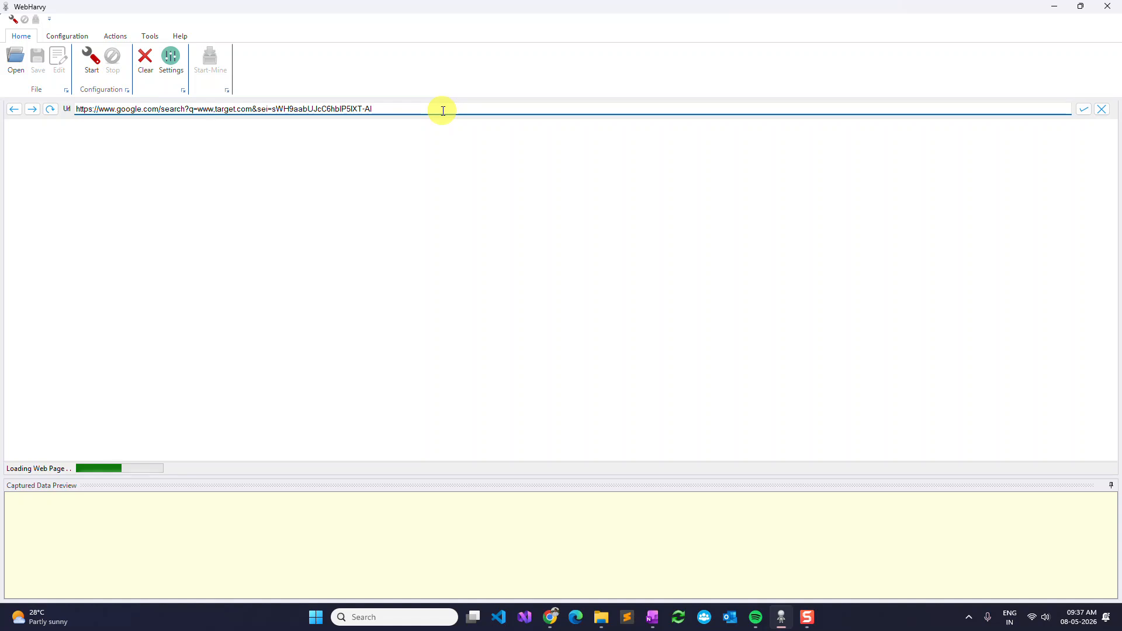
click(443, 111)
text(w)
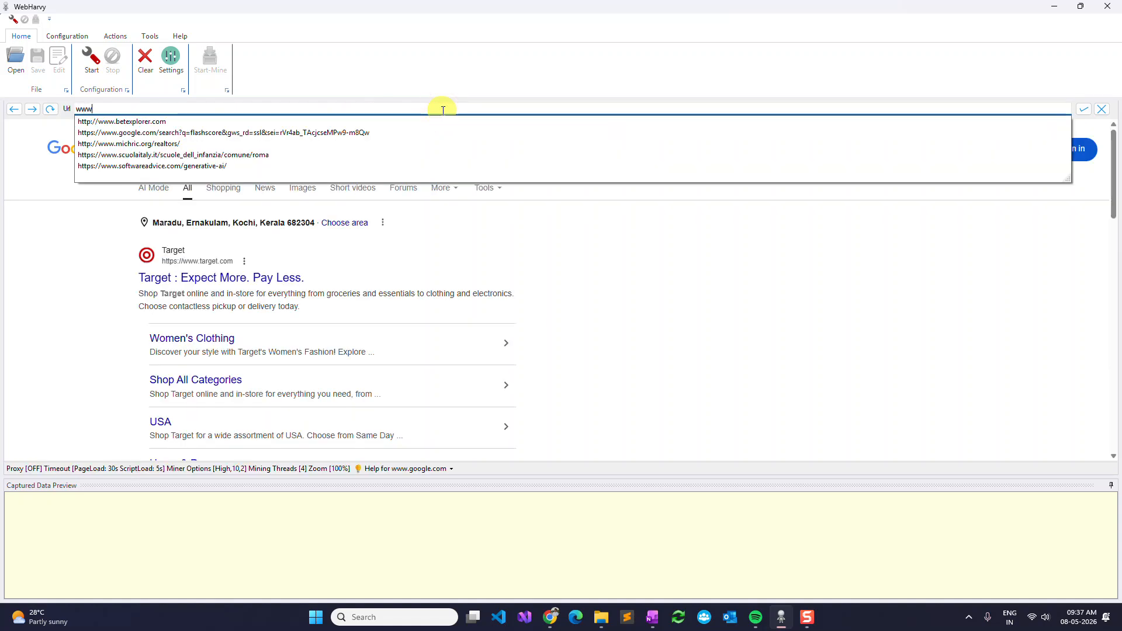
key(Escape)
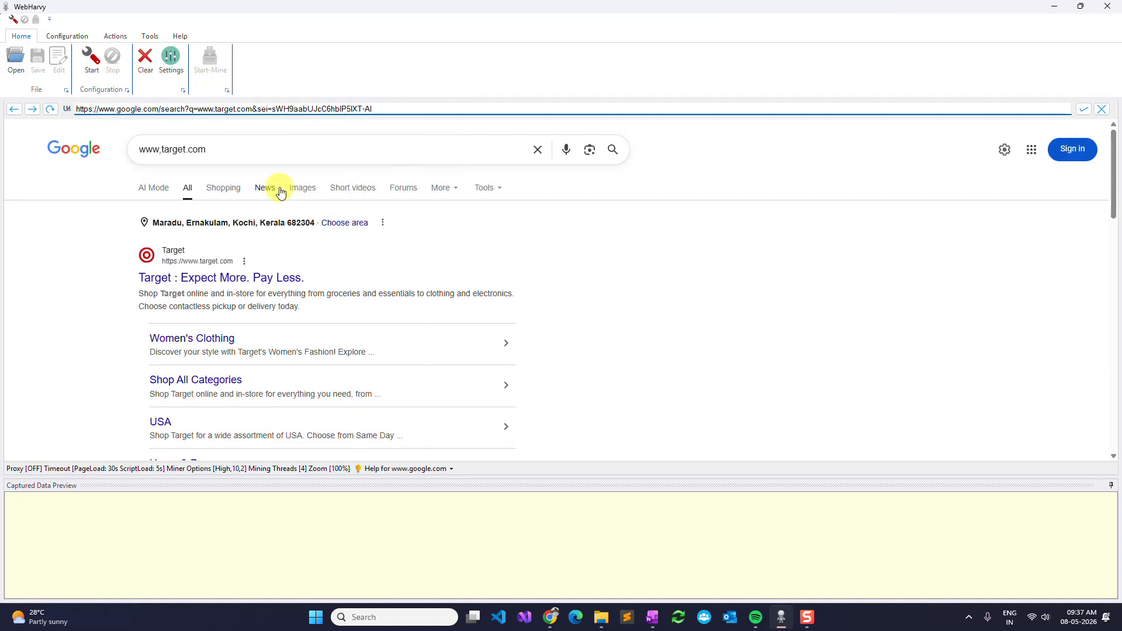
Open the Target website from the search results and go through Beauty Gifts to the Makeup Gifts category.
click(213, 275)
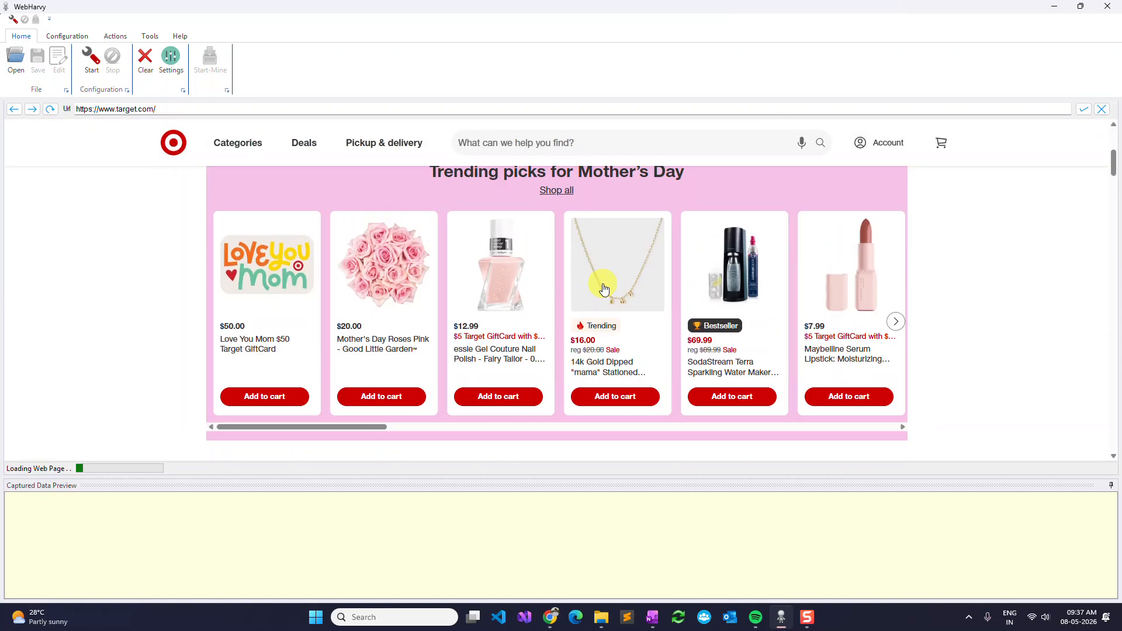
scroll(557, 215, down, 4)
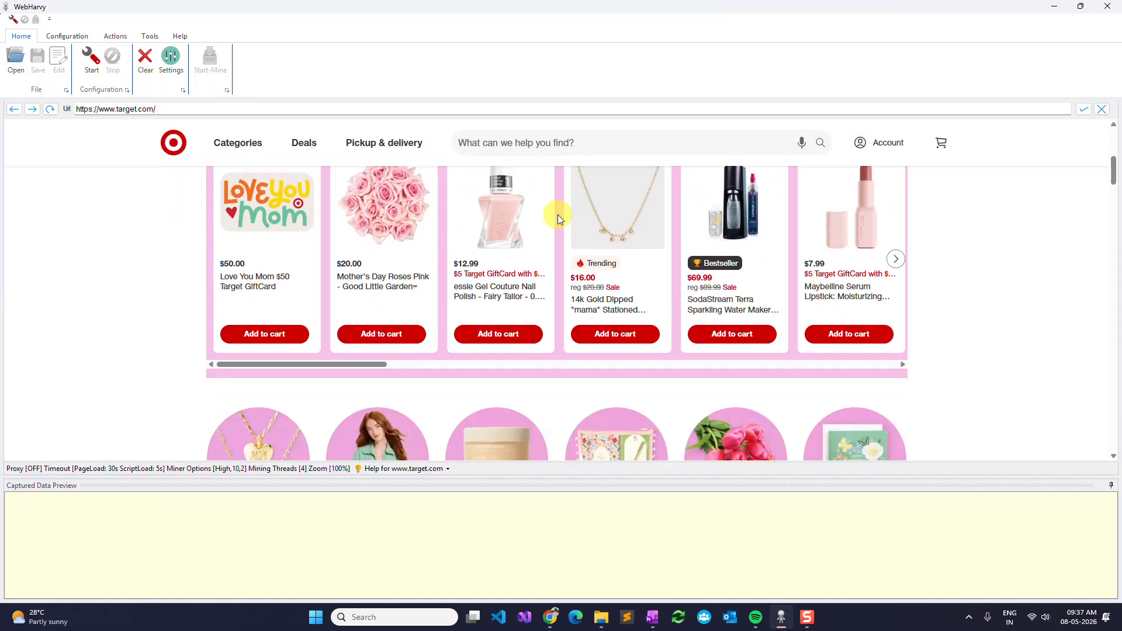
click(494, 291)
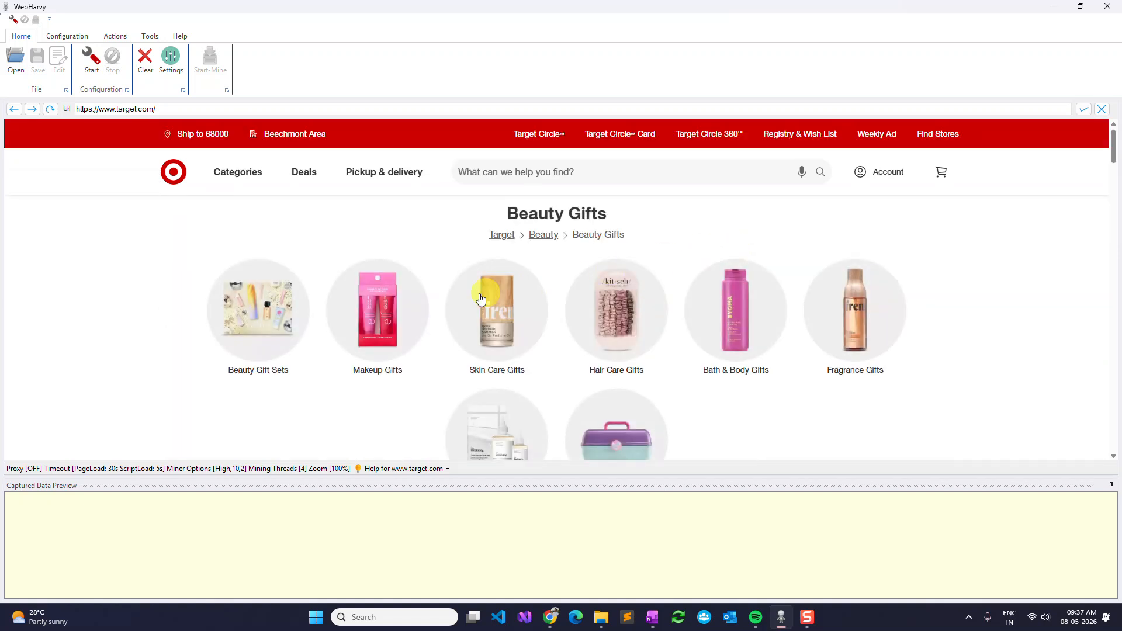
click(378, 295)
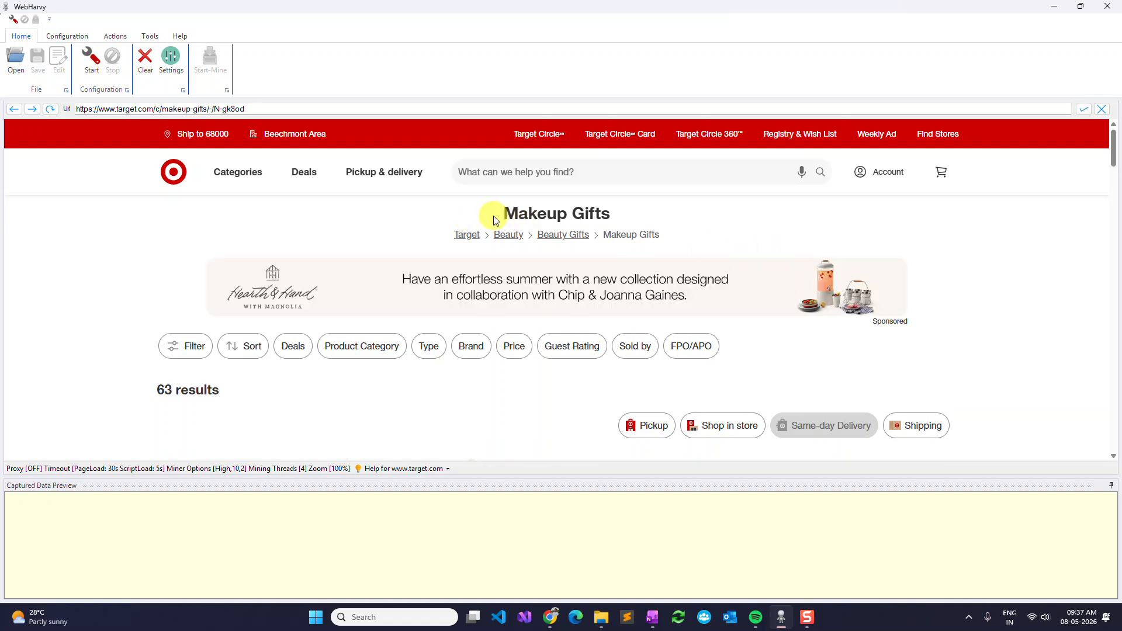
Examine the Makeup Gifts product listing, its paging control and the available scraping actions.
scroll(649, 216, down, 7)
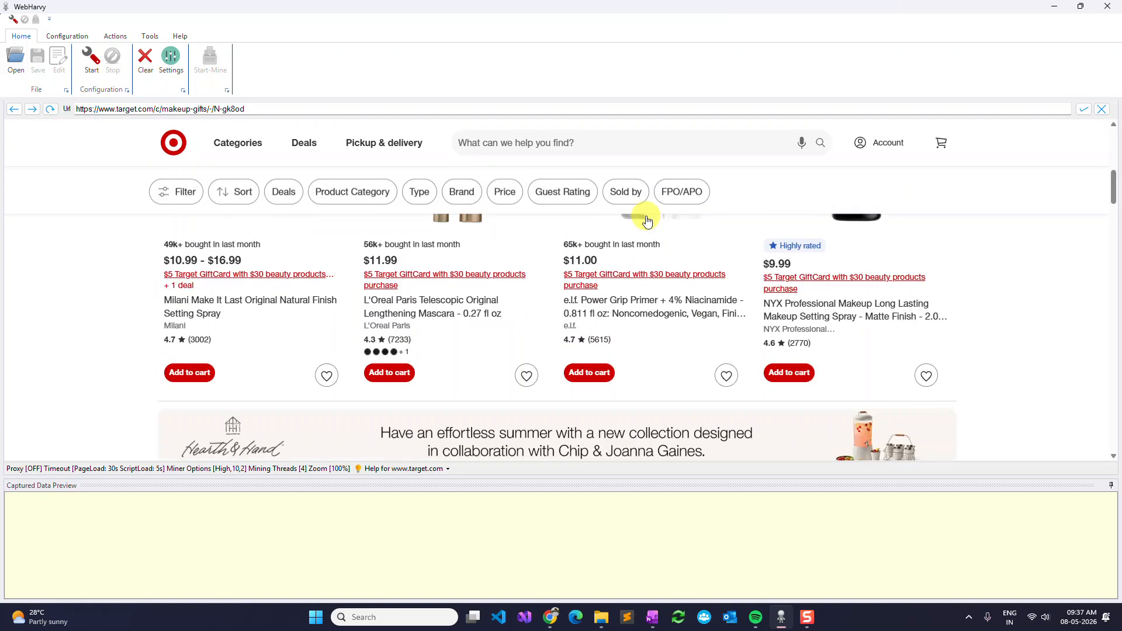
scroll(647, 220, up, 3)
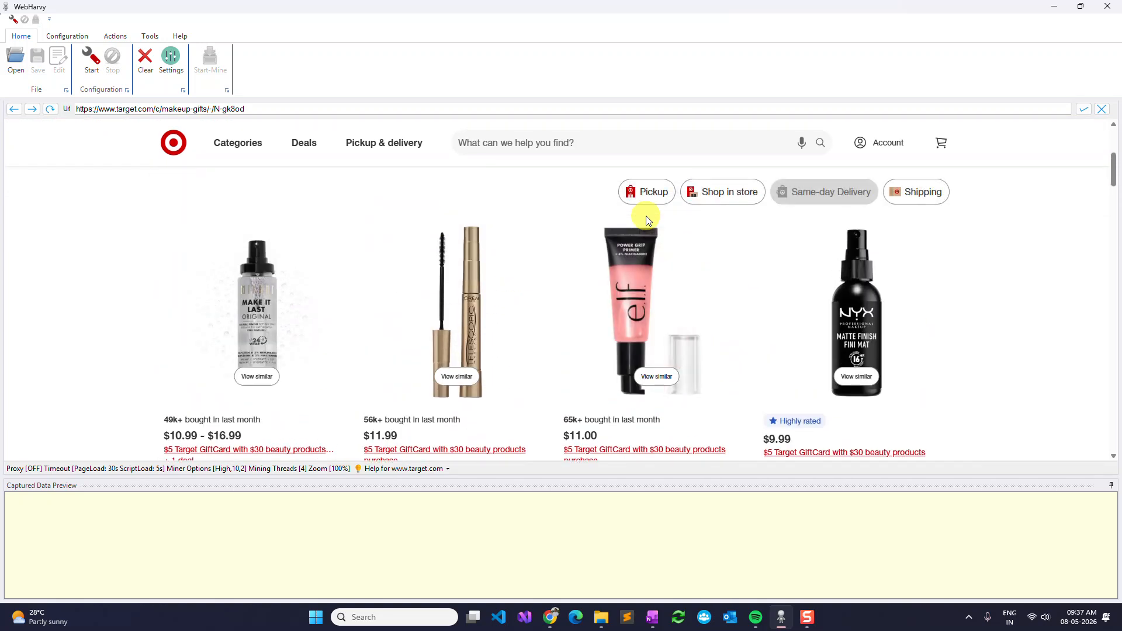
scroll(646, 216, down, 1)
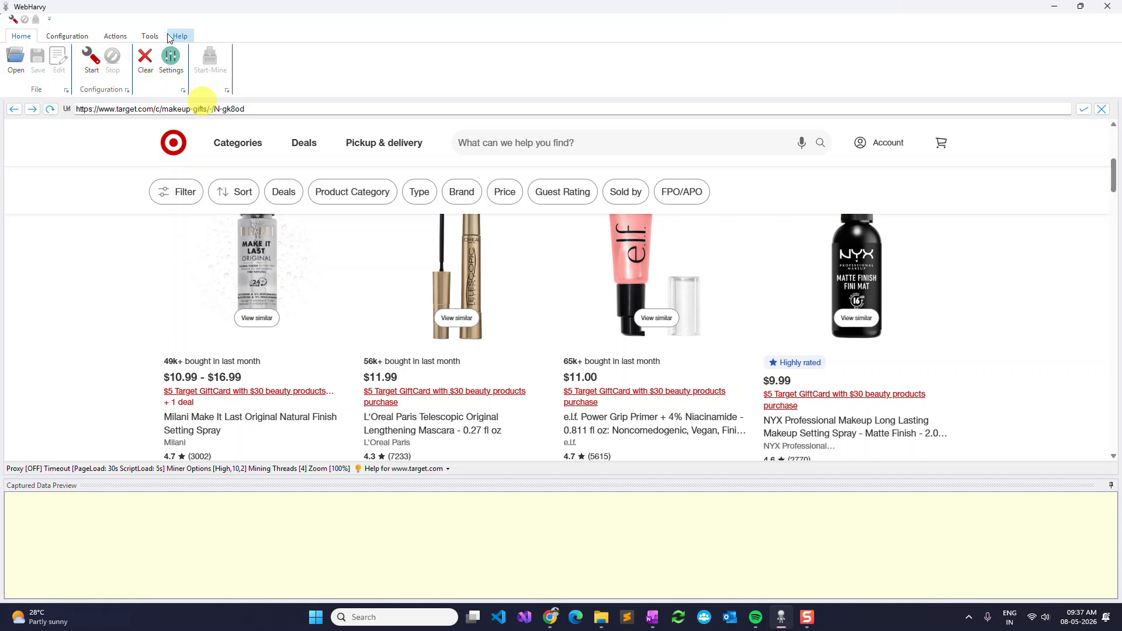
click(146, 35)
click(118, 38)
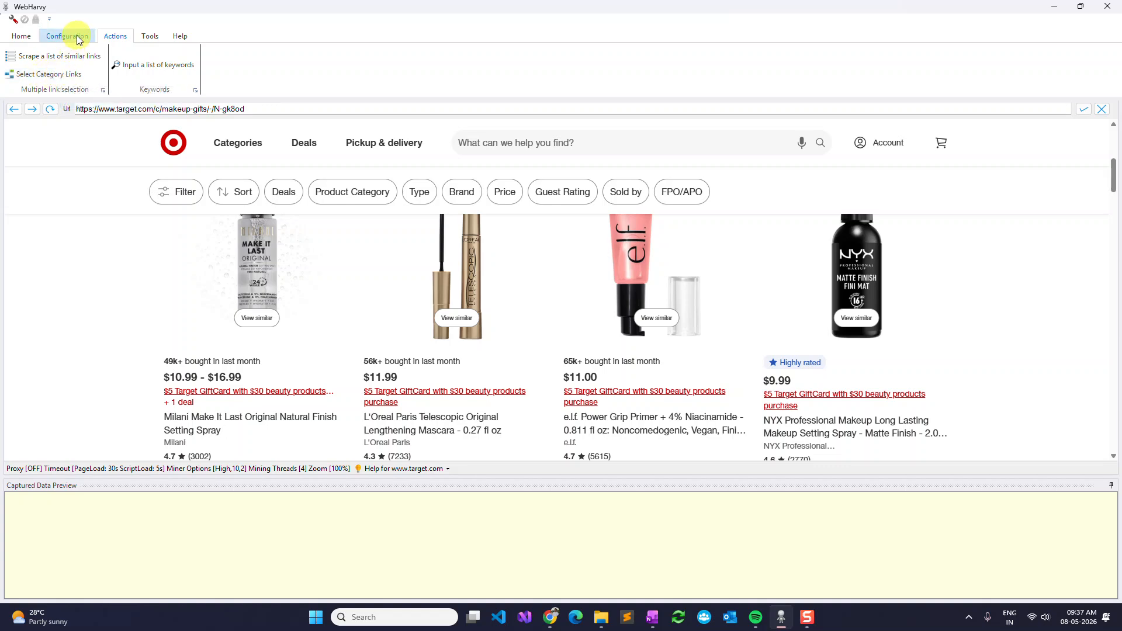
click(21, 35)
scroll(368, 264, down, 15)
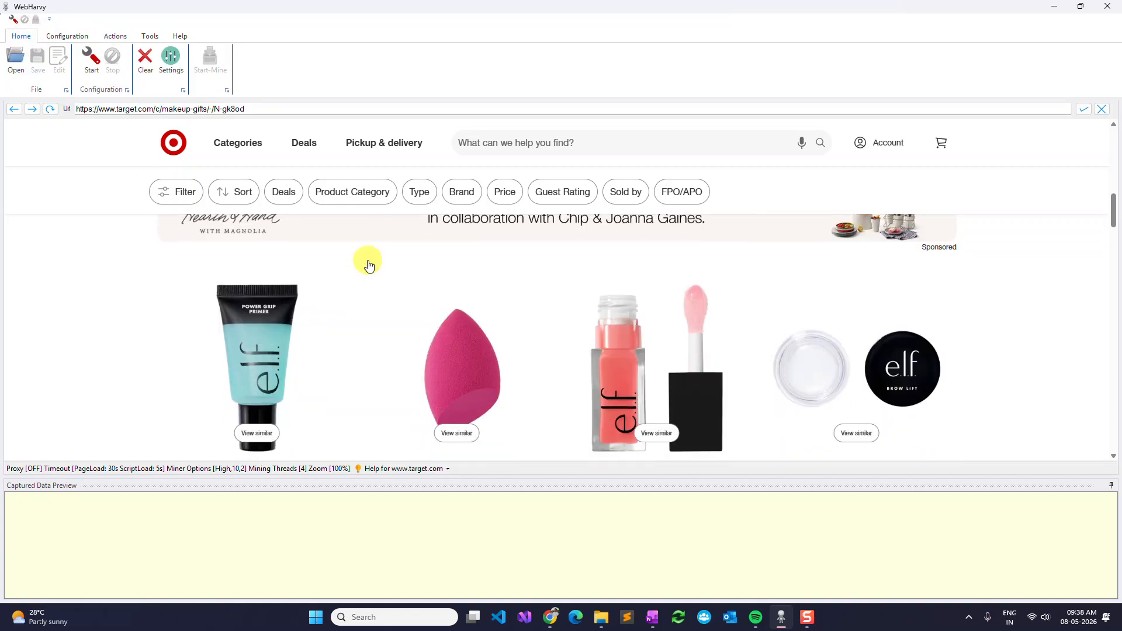
scroll(367, 261, down, 15)
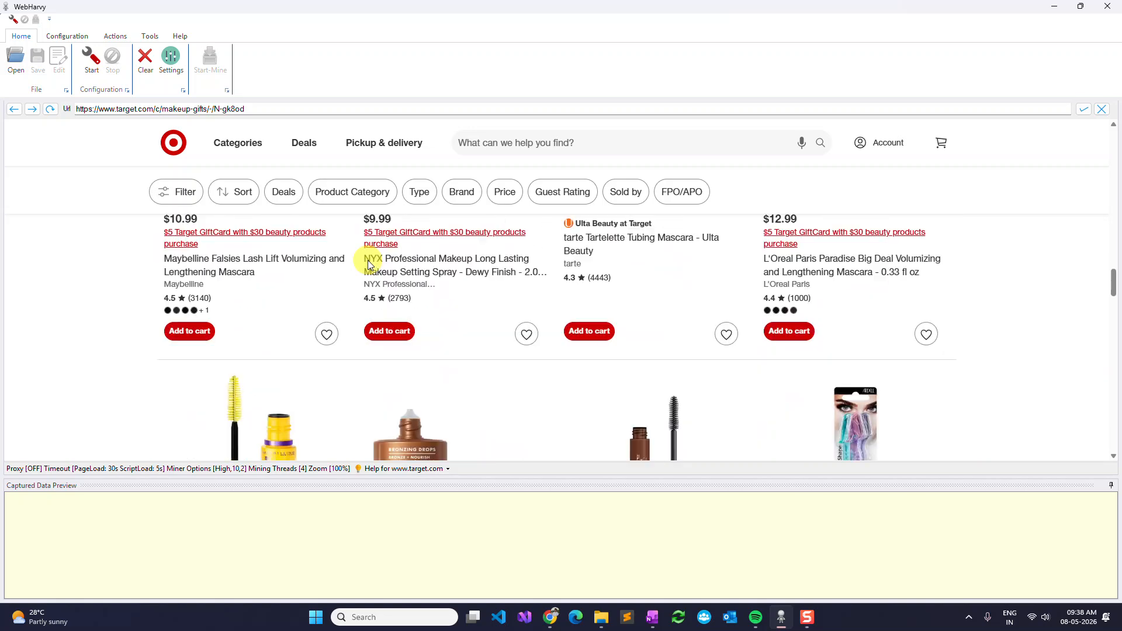
scroll(367, 265, down, 2)
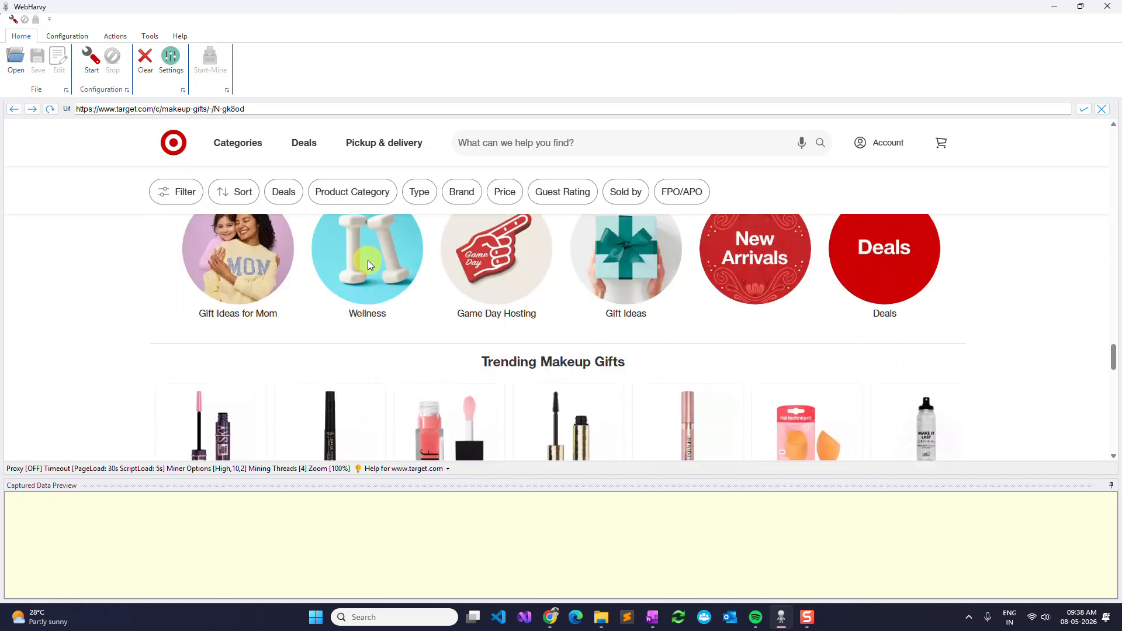
scroll(367, 264, up, 3)
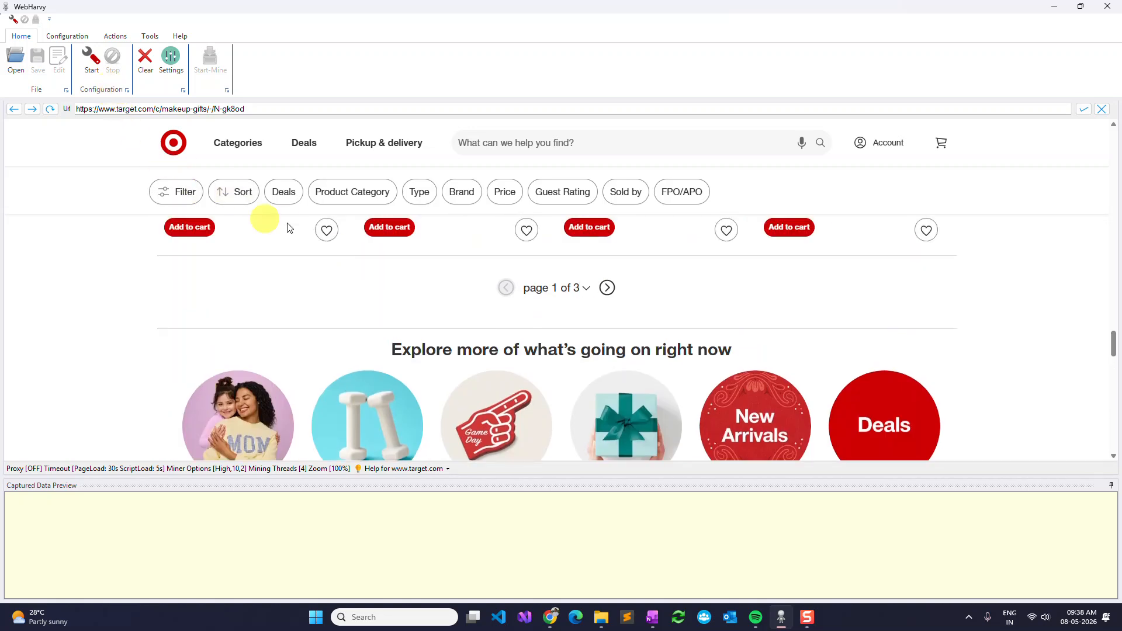
Start a scraping configuration and set the forward arrow beside the page number as the next page link.
click(93, 73)
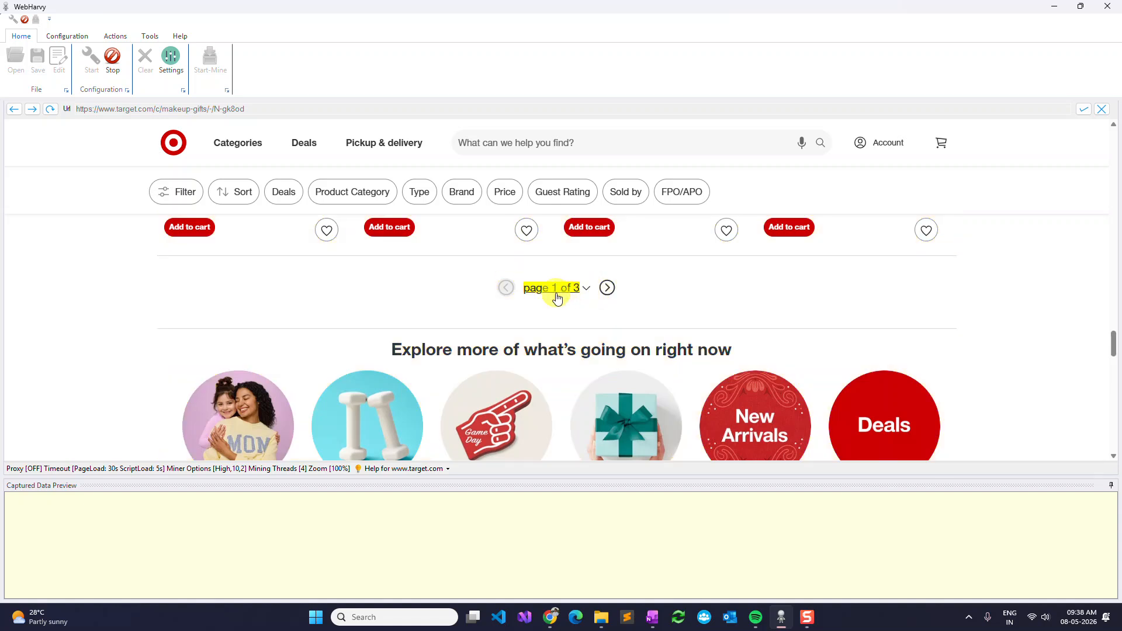
click(608, 292)
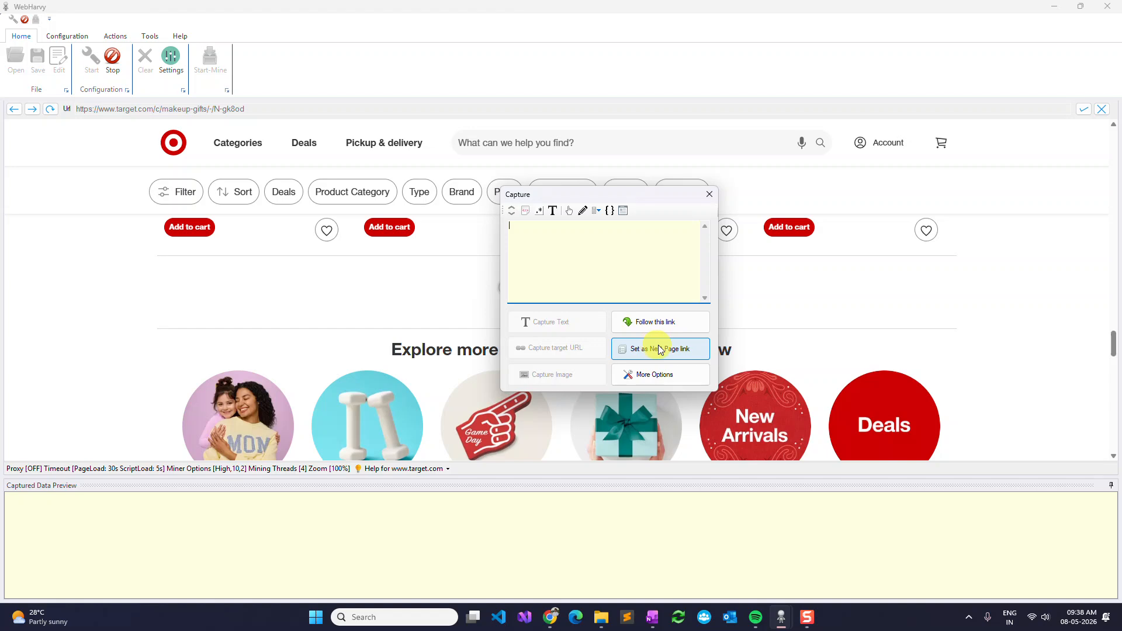
click(677, 351)
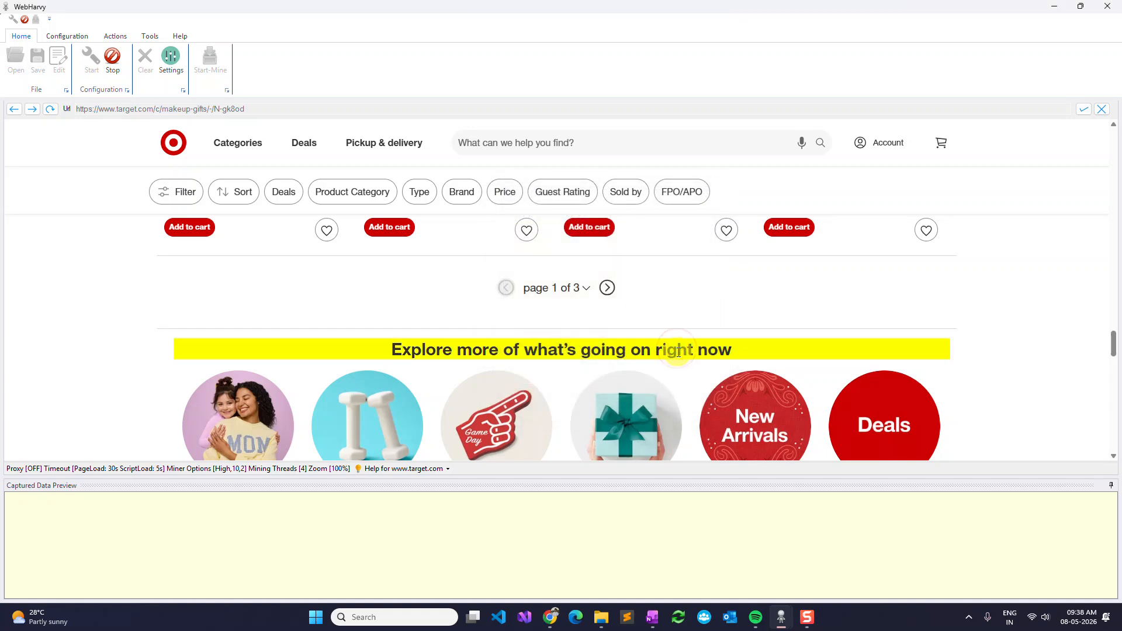
Capture the title text of the first product in the listing as a data field called Name.
scroll(678, 354, up, 5)
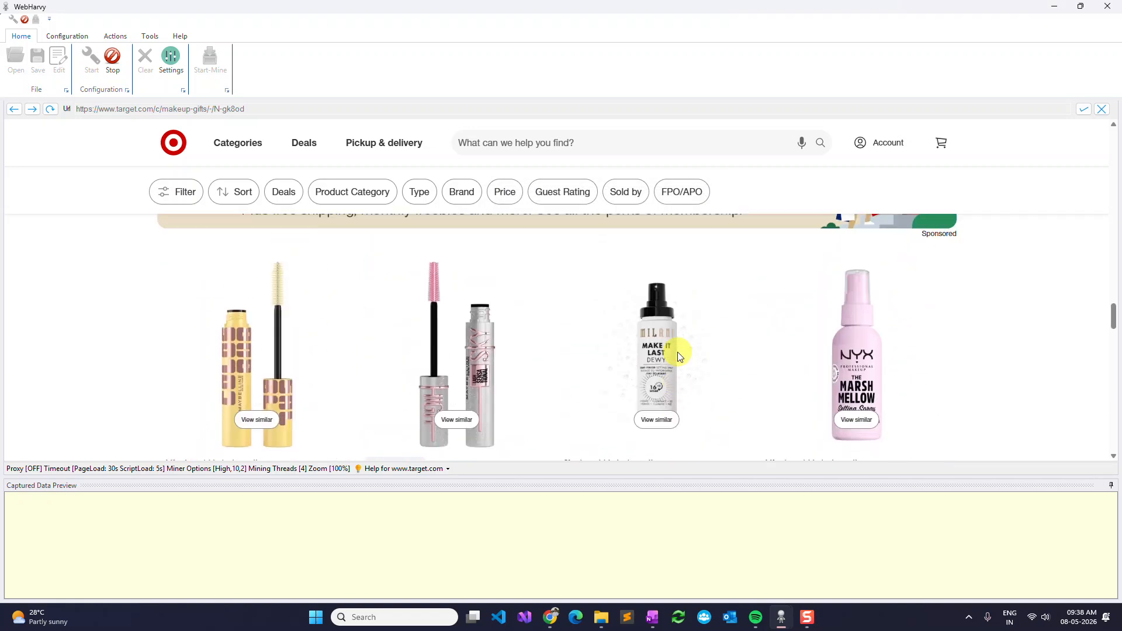
scroll(677, 354, up, 10)
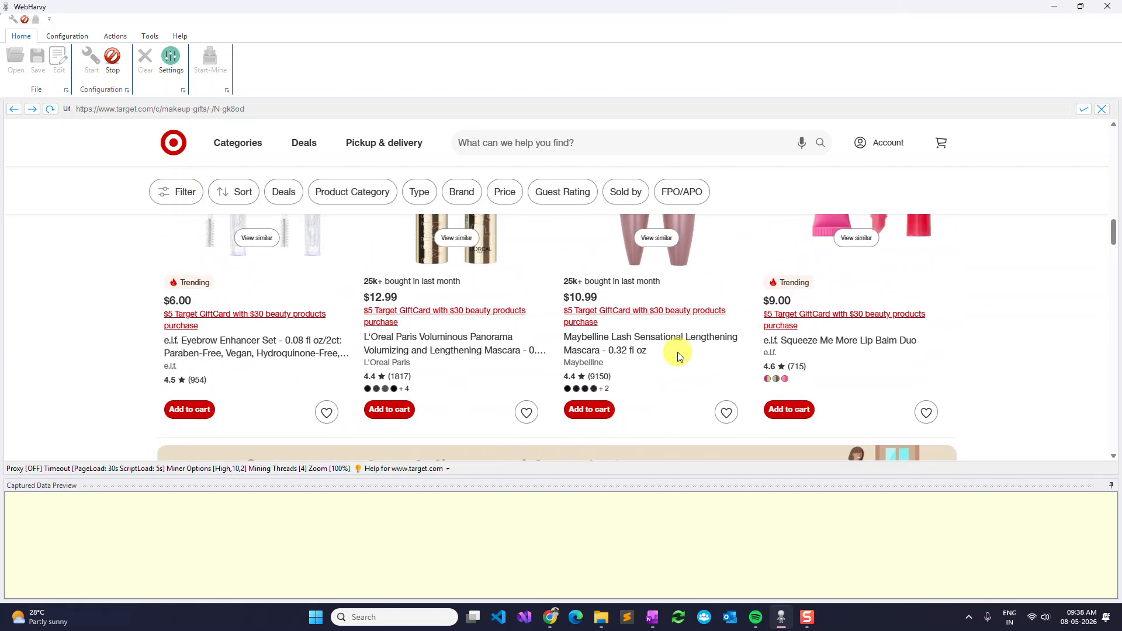
scroll(678, 354, up, 10)
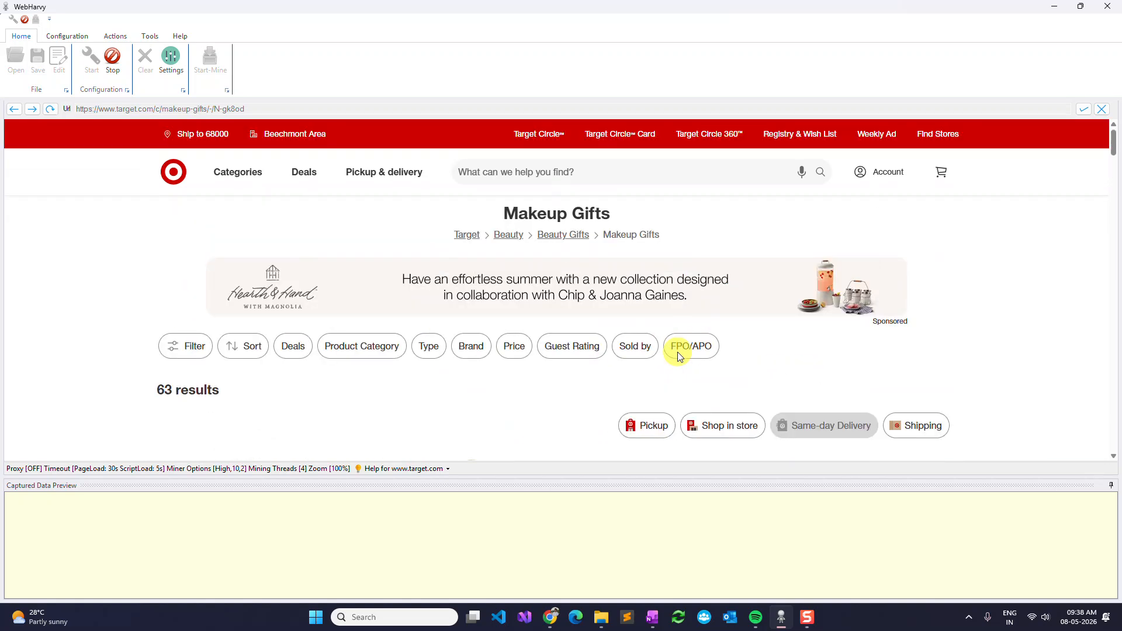
scroll(677, 354, down, 5)
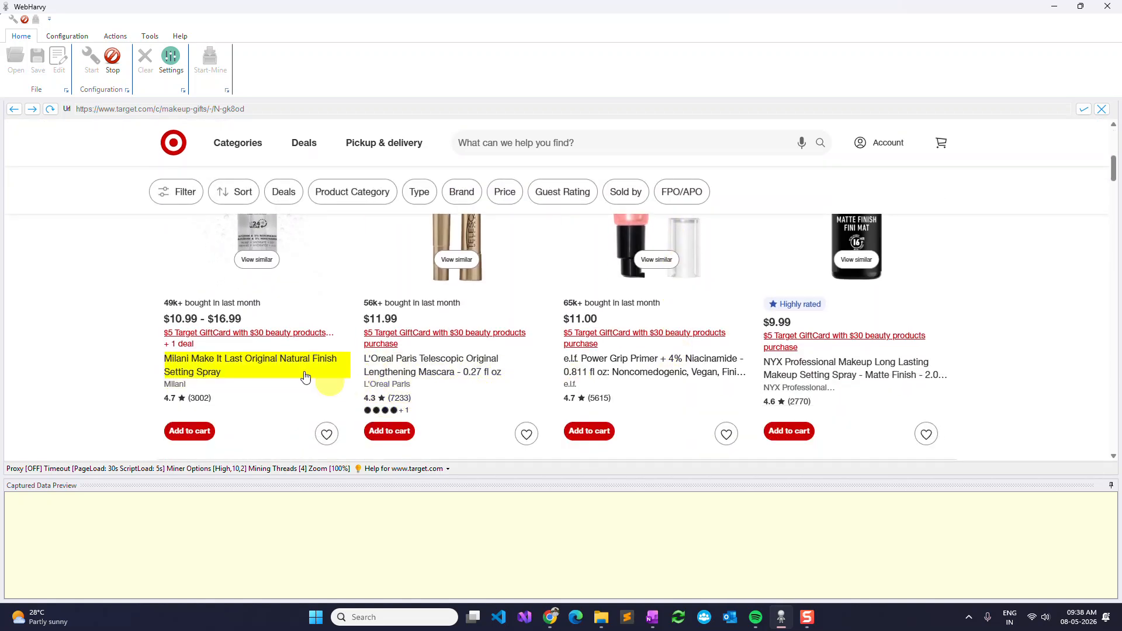
click(305, 376)
click(226, 397)
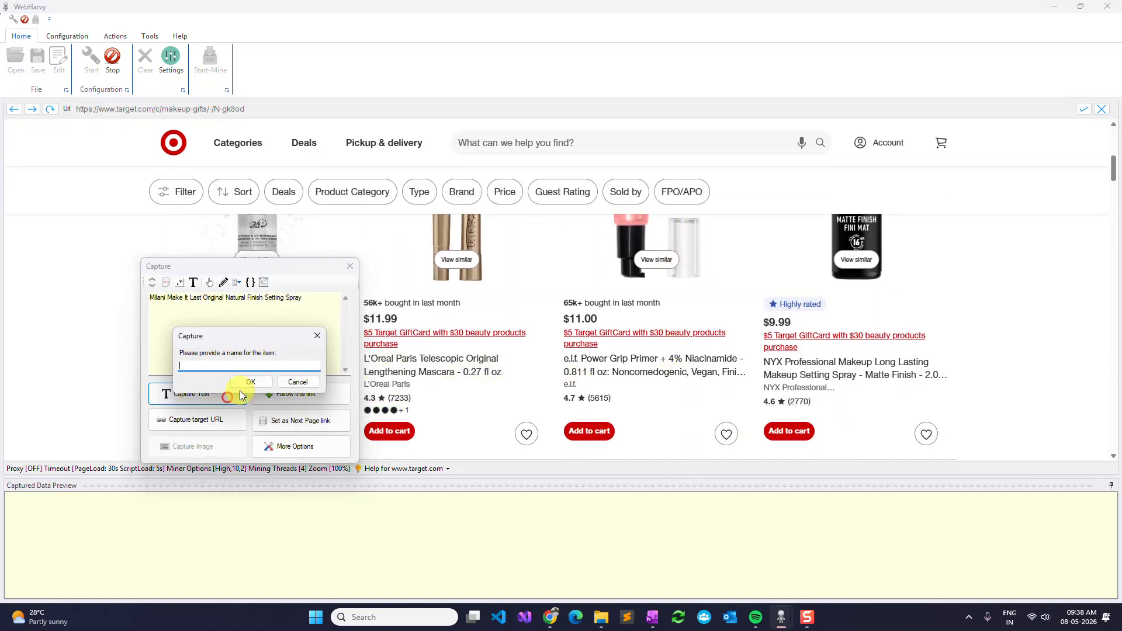
click(240, 386)
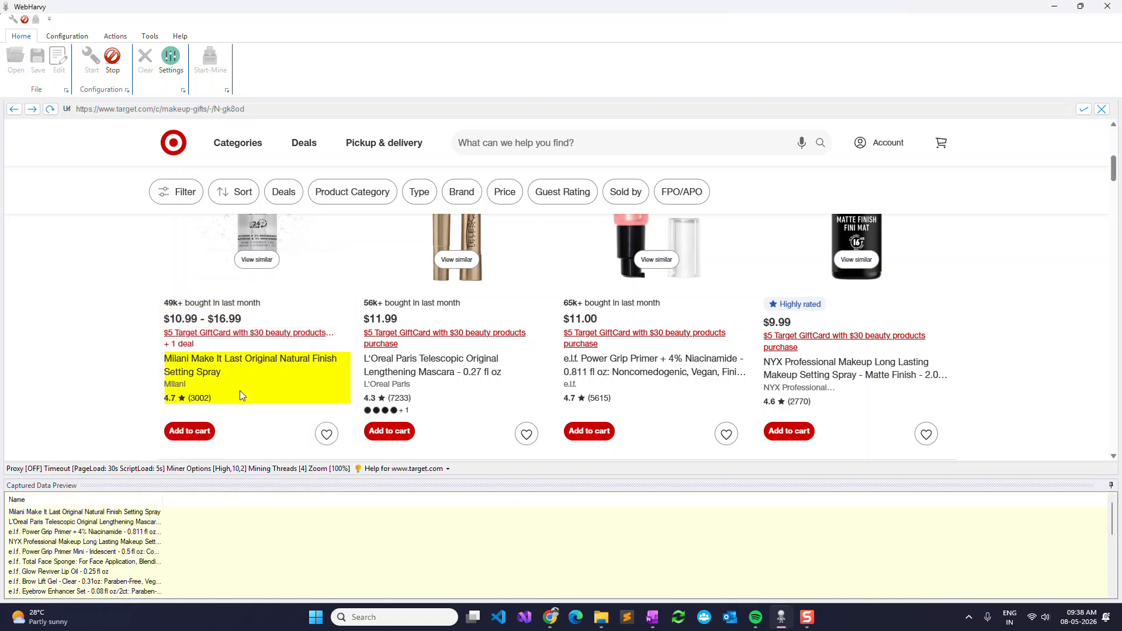
Capture the first product's price text as a data field called Price.
click(264, 320)
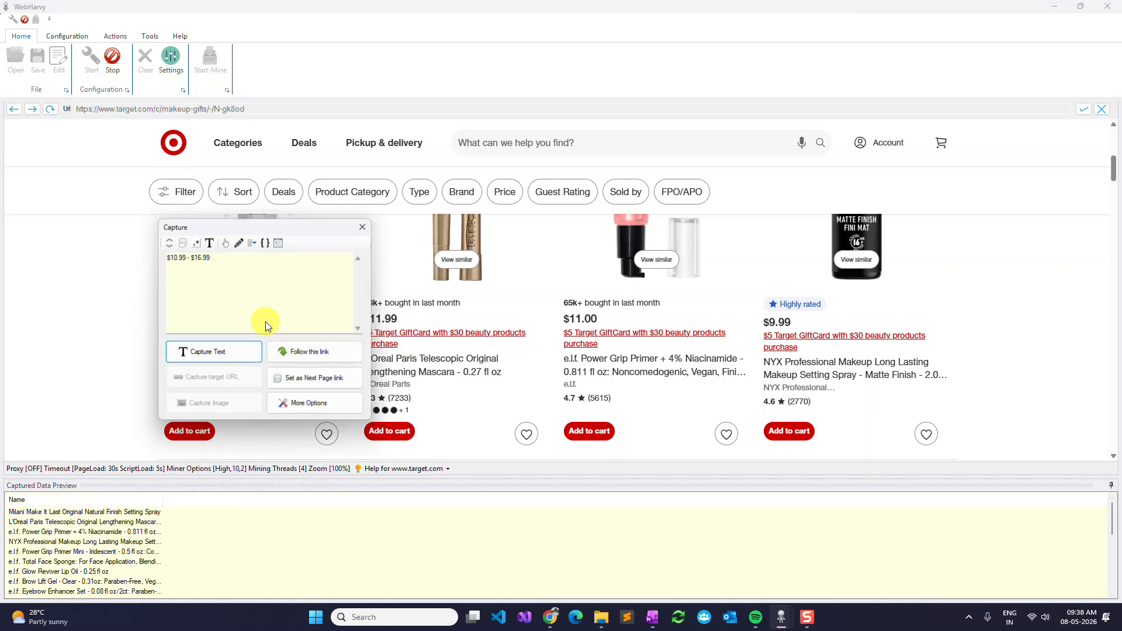
click(233, 352)
text(Price)
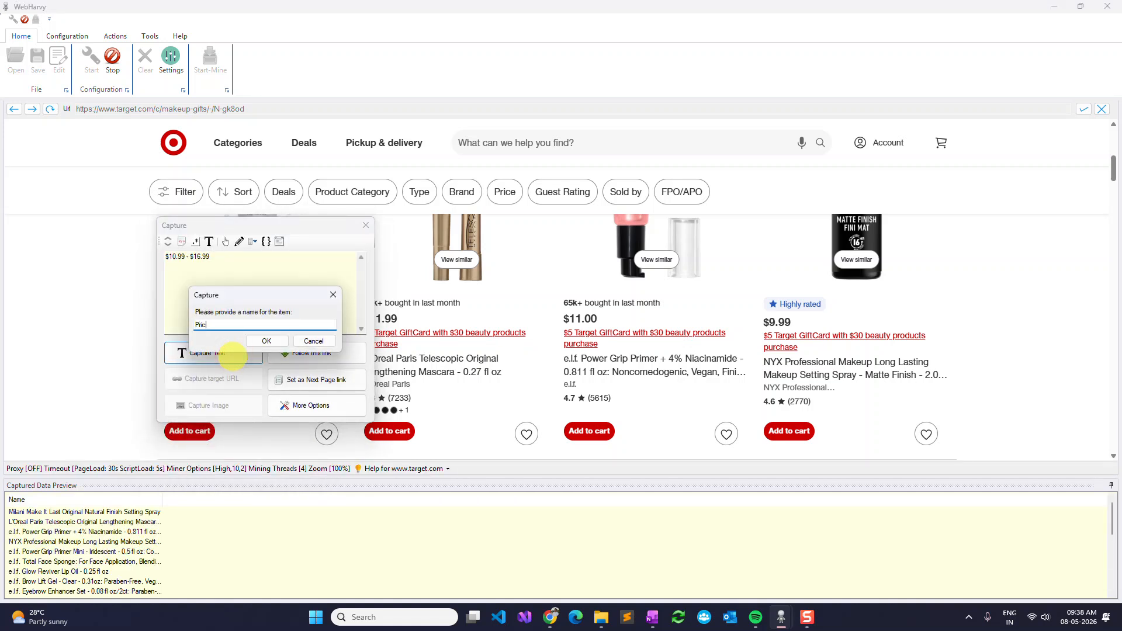
key(Return)
Capture the target URL of the first product's title link as a data field called URL.
click(227, 366)
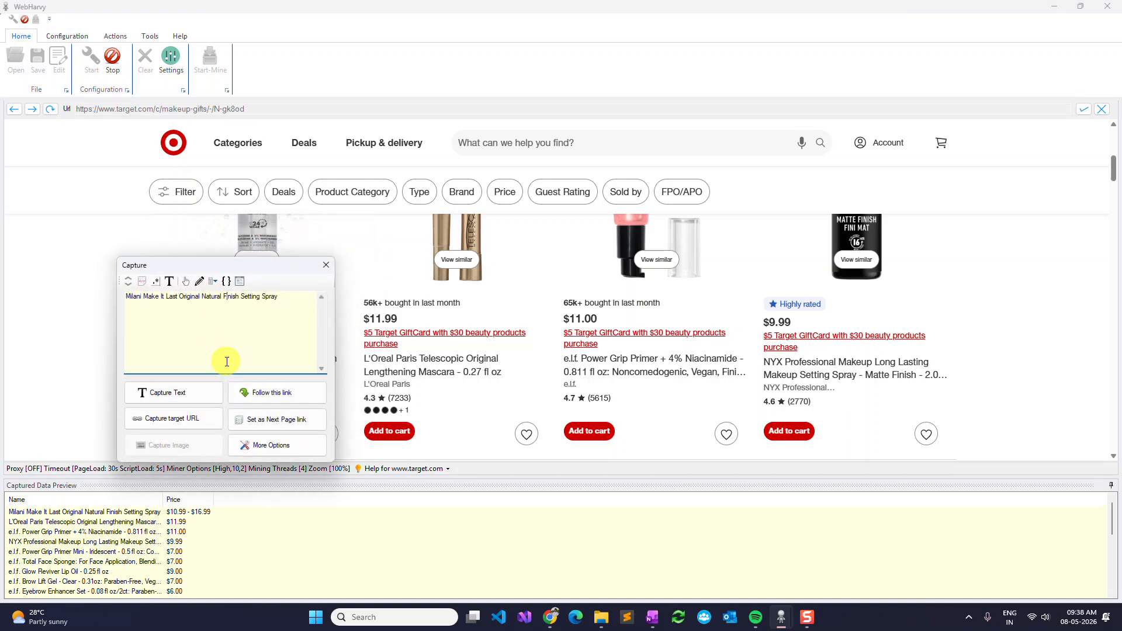
click(199, 418)
text(URL)
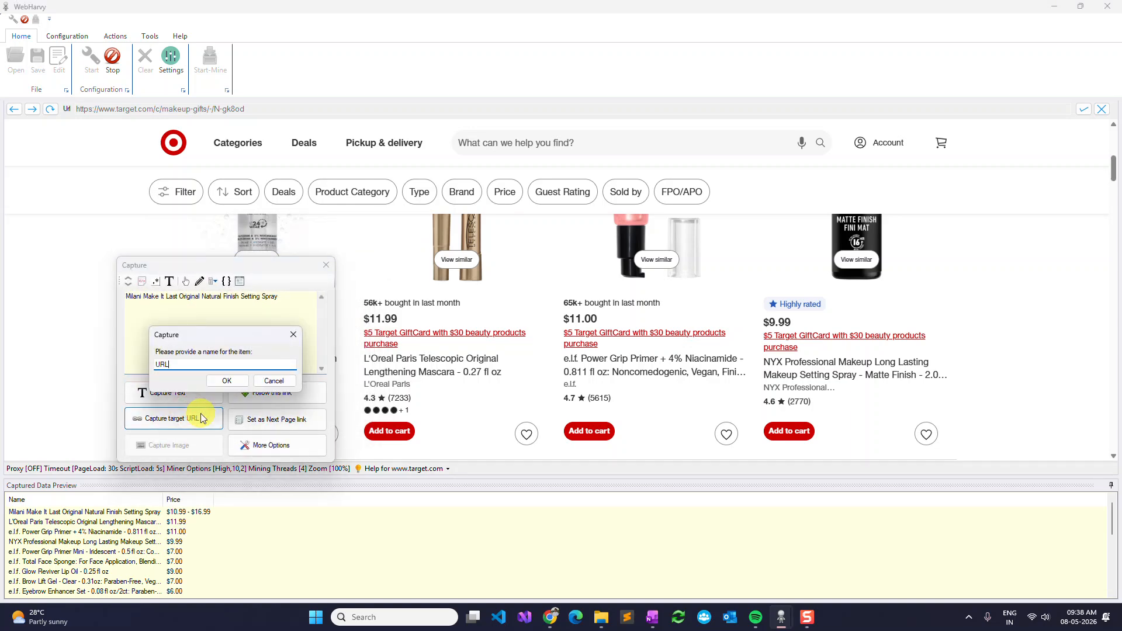
key(Return)
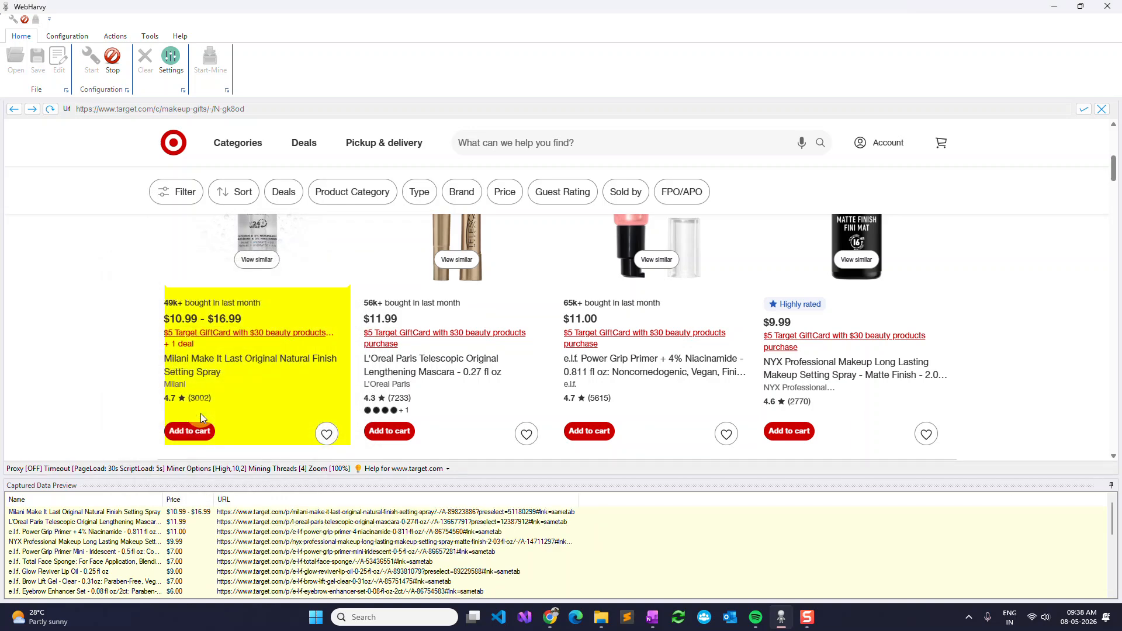
Follow the first product's title link and capture the breadcrumb text on its details page as Path.
click(231, 365)
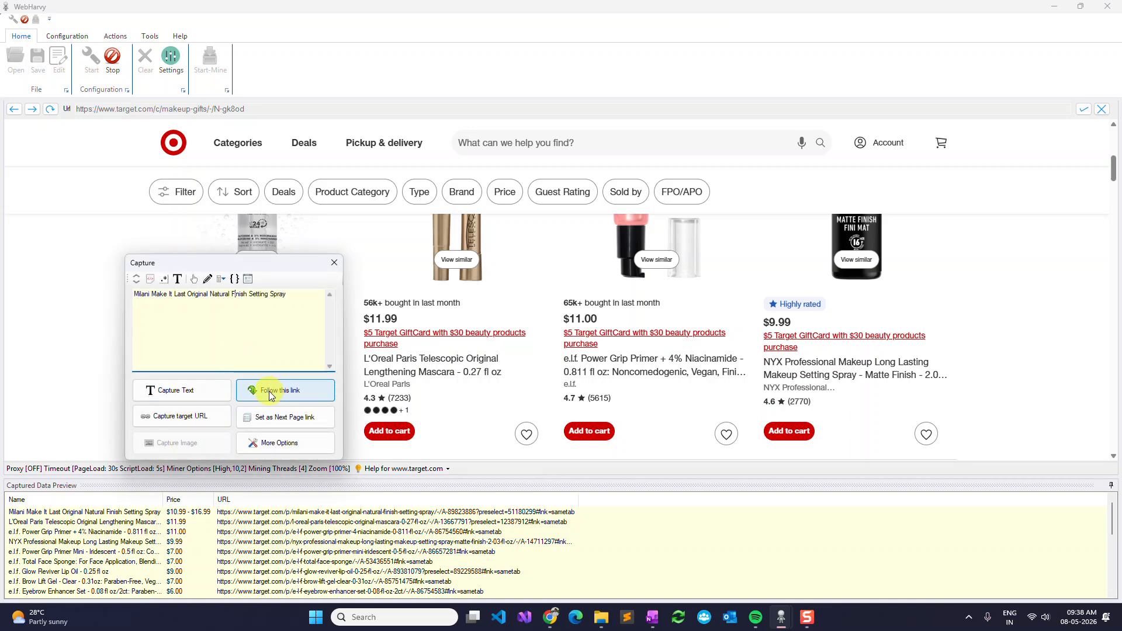
click(286, 391)
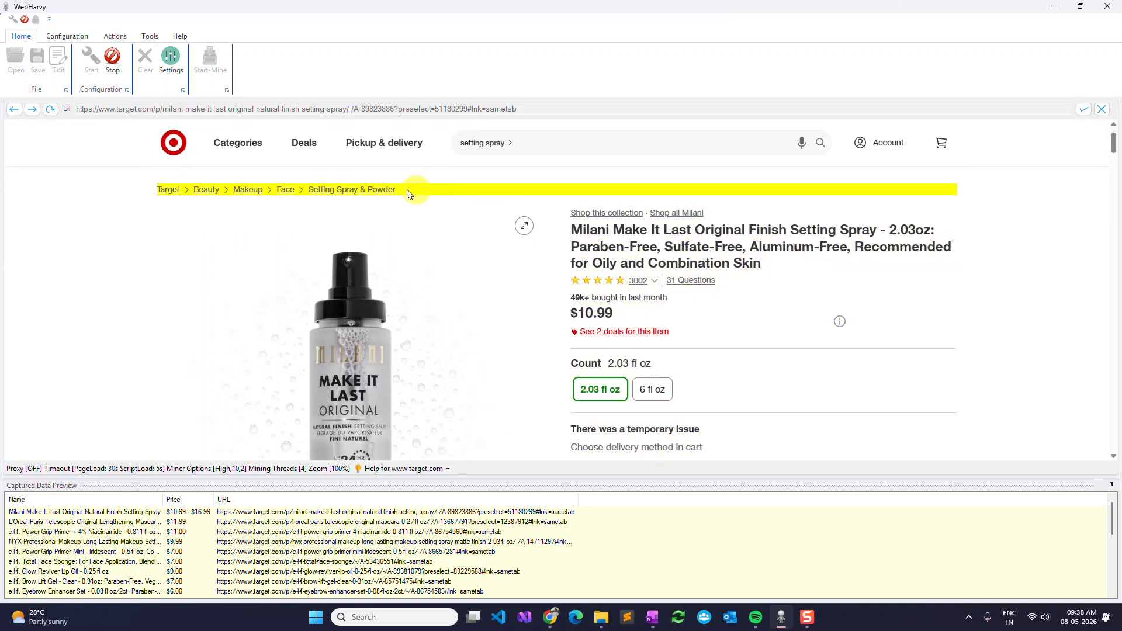
click(407, 190)
click(359, 316)
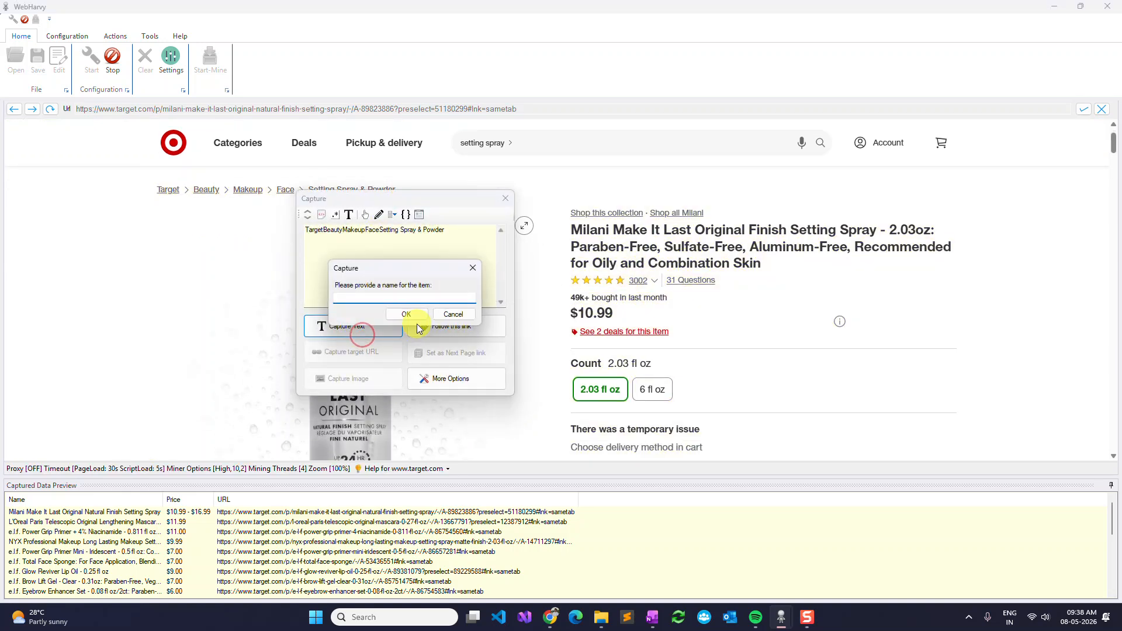
text(Path)
key(Return)
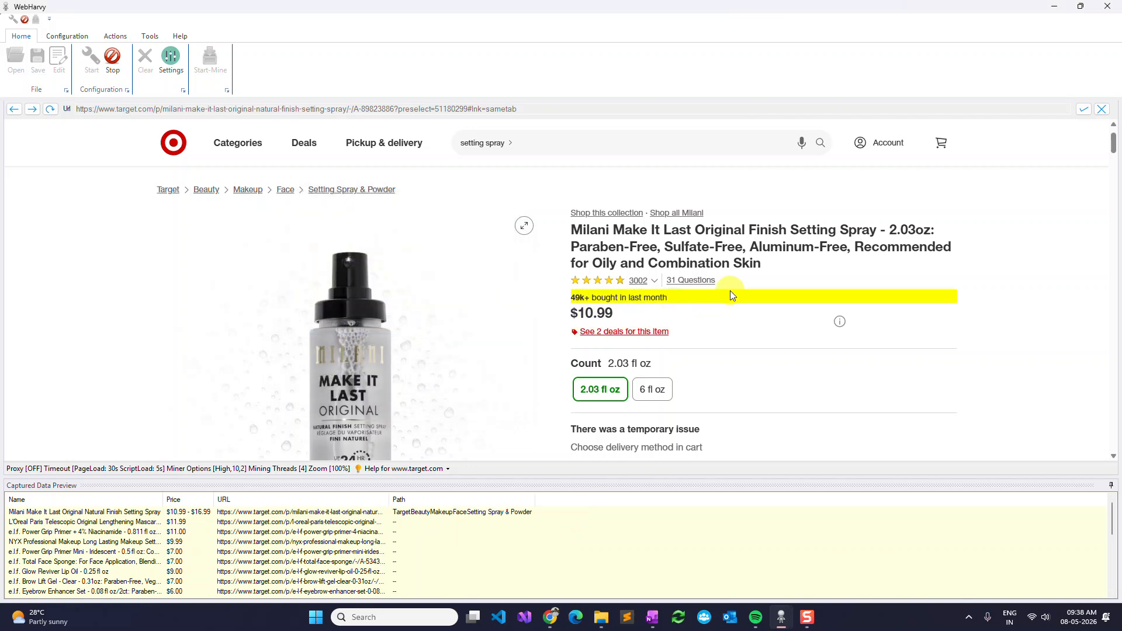
Capture only the numeric star rating from the product's ratings line as a data field called Rating.
click(745, 281)
click(673, 239)
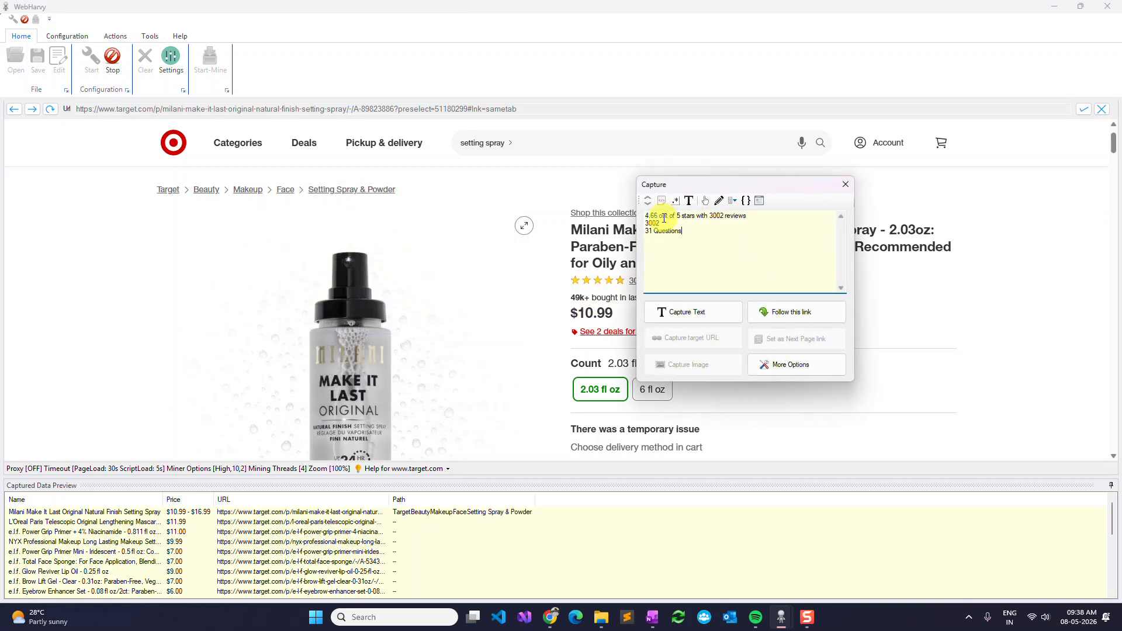
drag(650, 215, 646, 214)
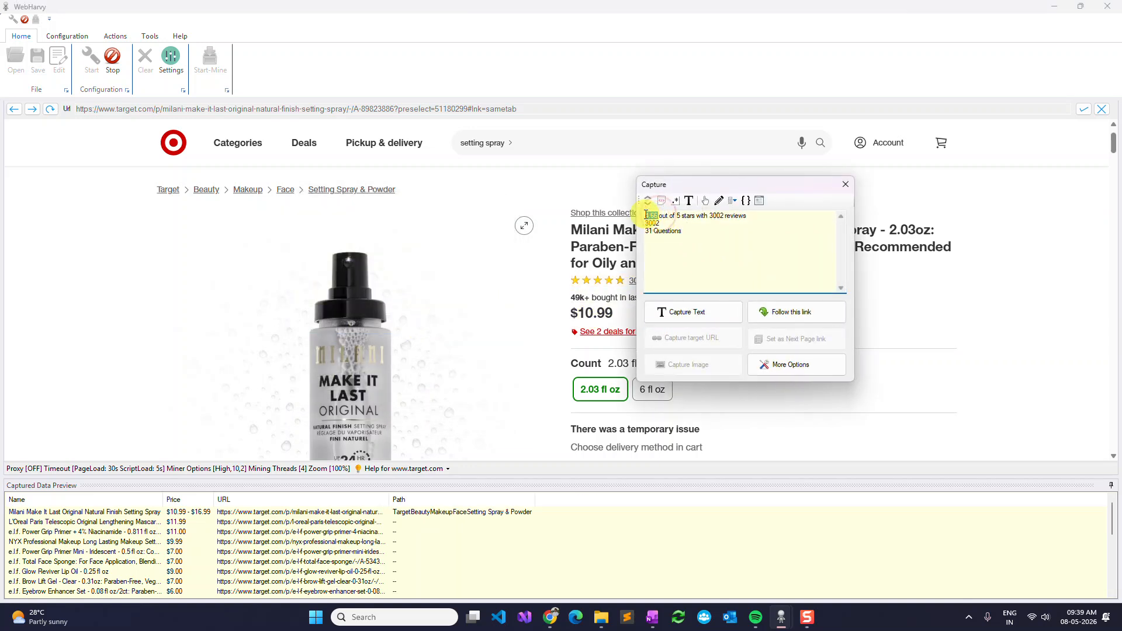
click(682, 315)
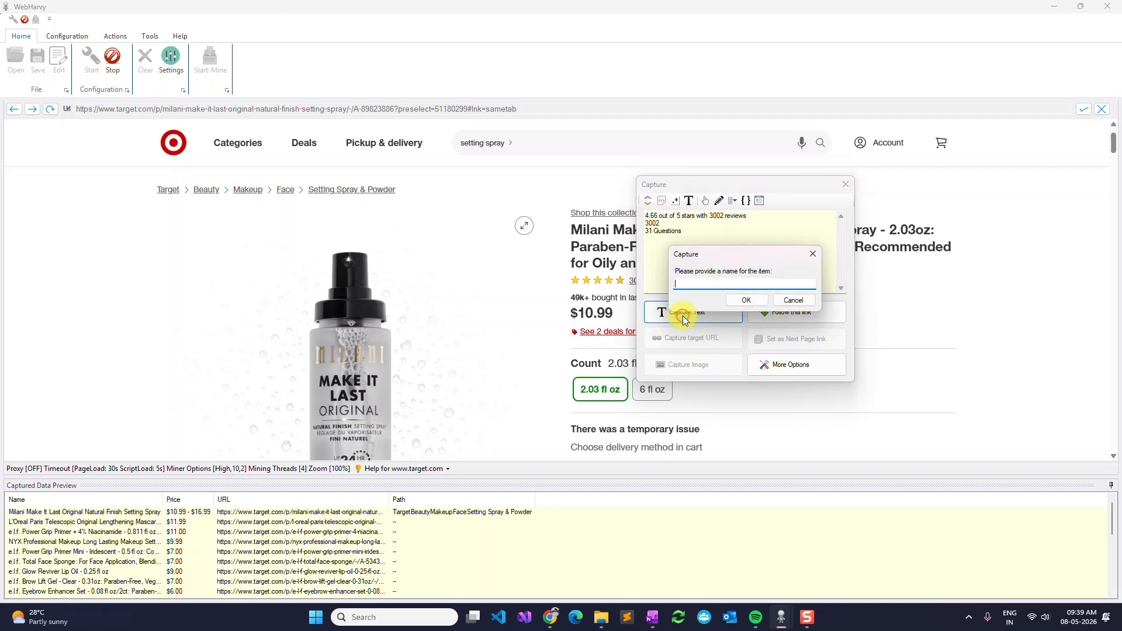
text(Rating)
key(Return)
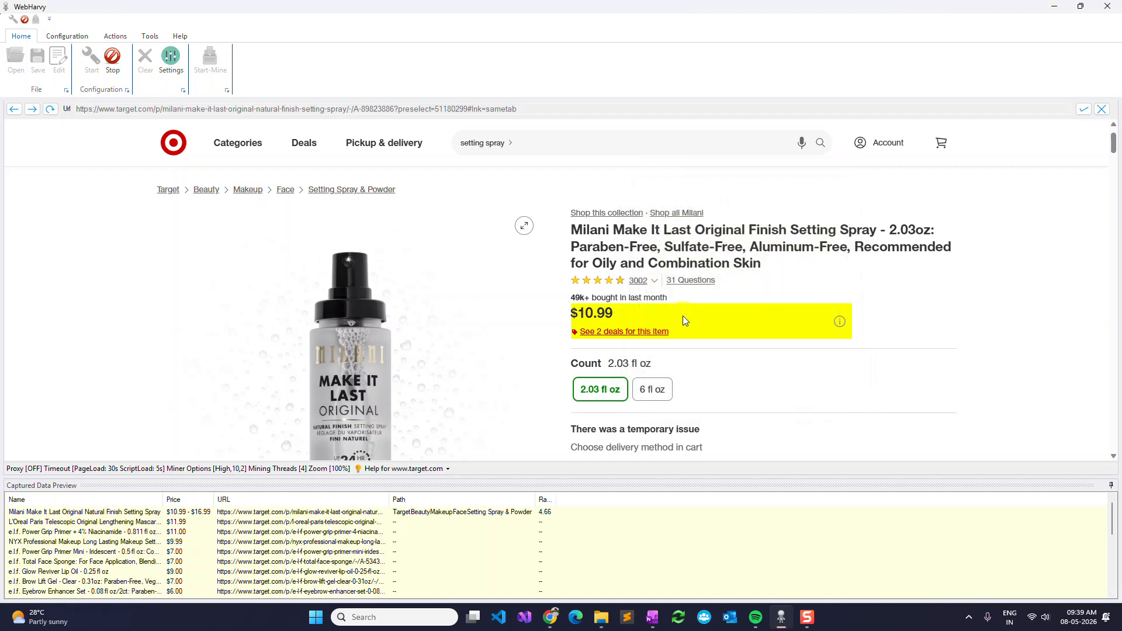
Capture the review count beside the product's star rating as a data field called Reviews.
click(634, 280)
click(612, 321)
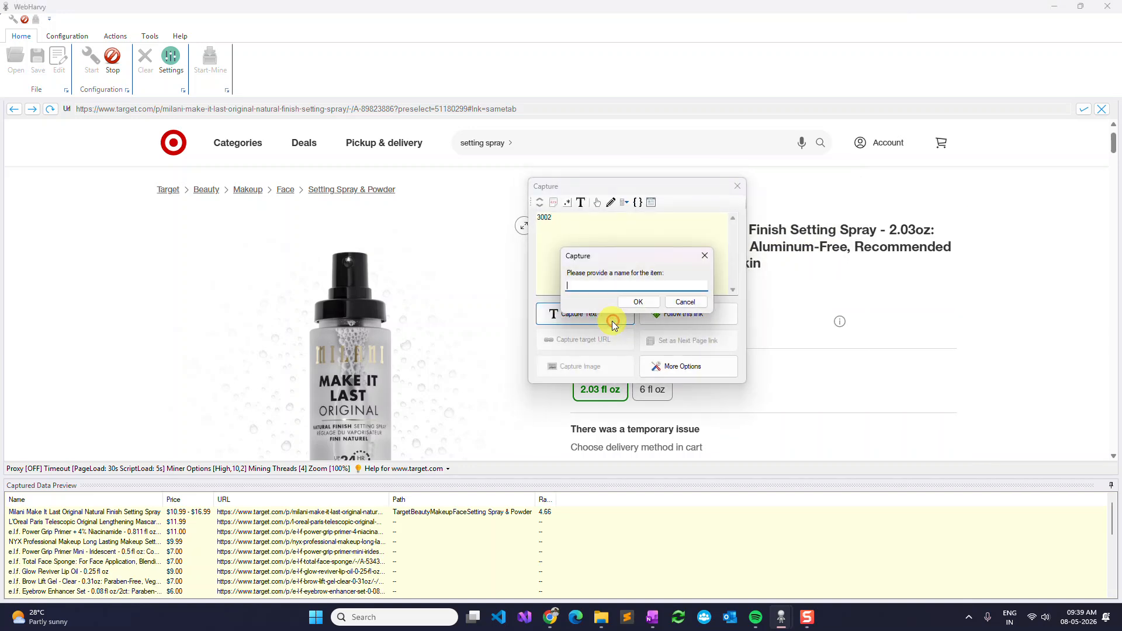
text(Reviews)
key(Return)
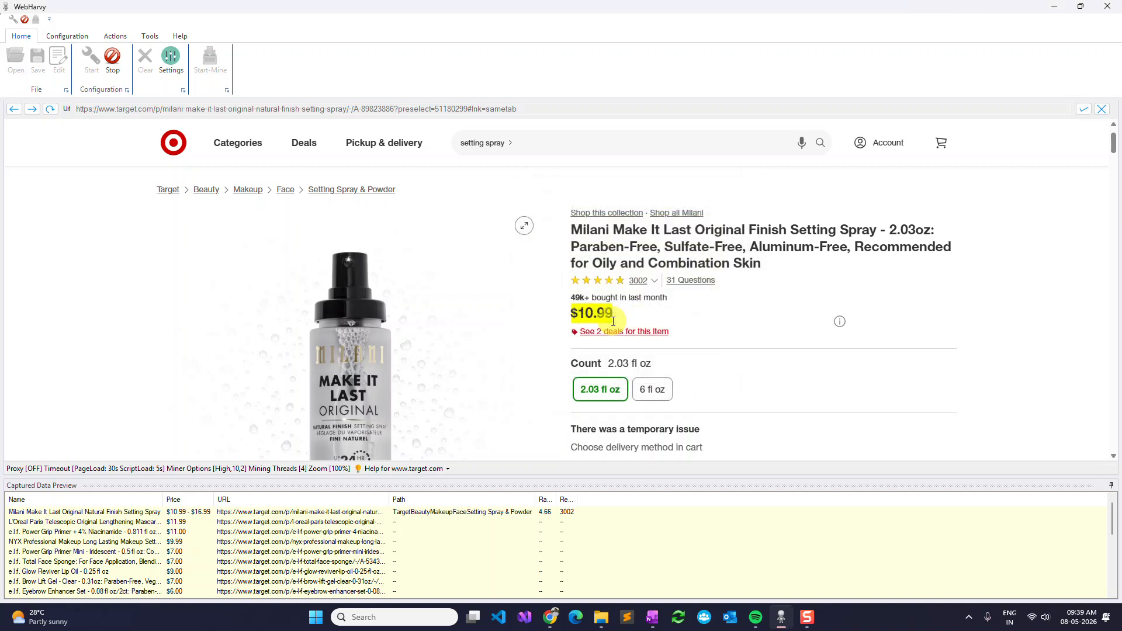
scroll(615, 318, down, 3)
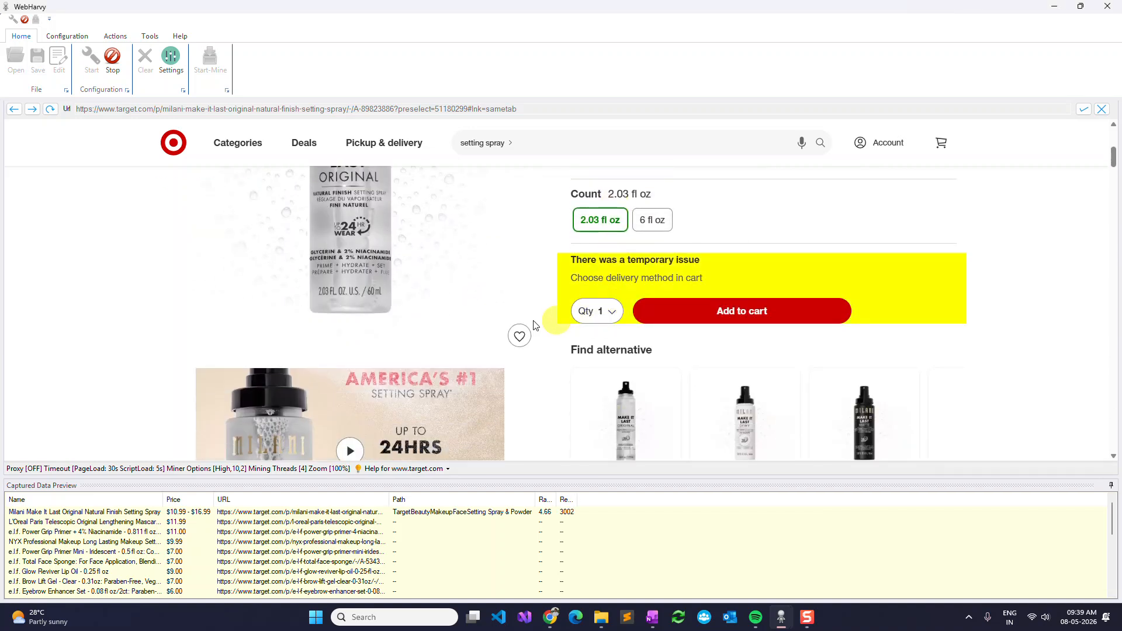
scroll(285, 287, up, 2)
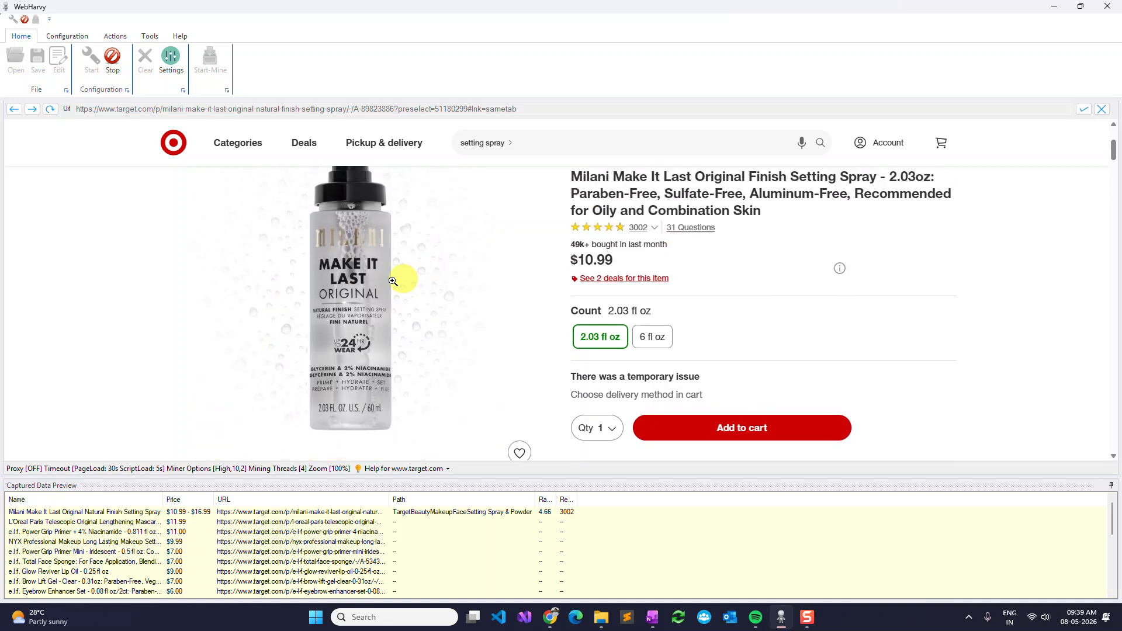
click(294, 290)
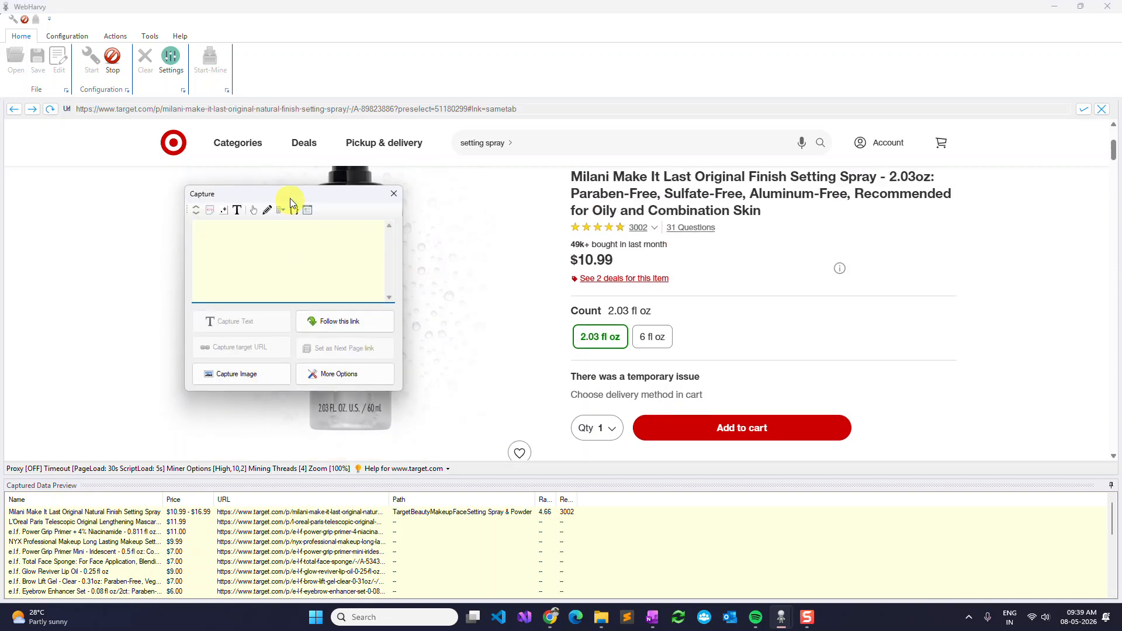
drag(215, 198, 290, 193)
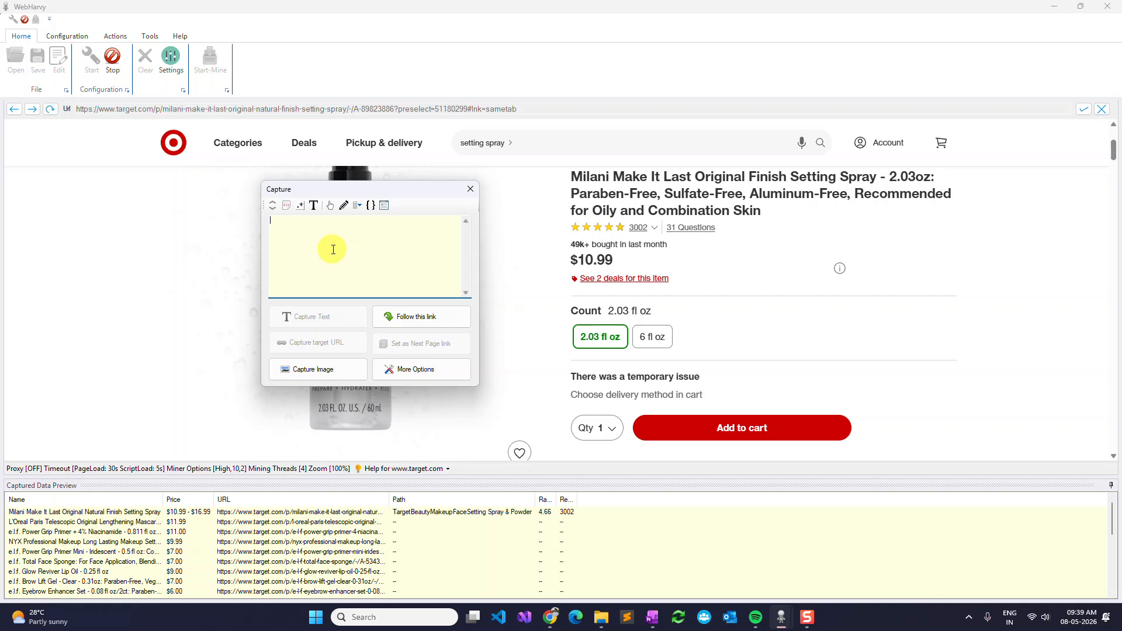
click(286, 205)
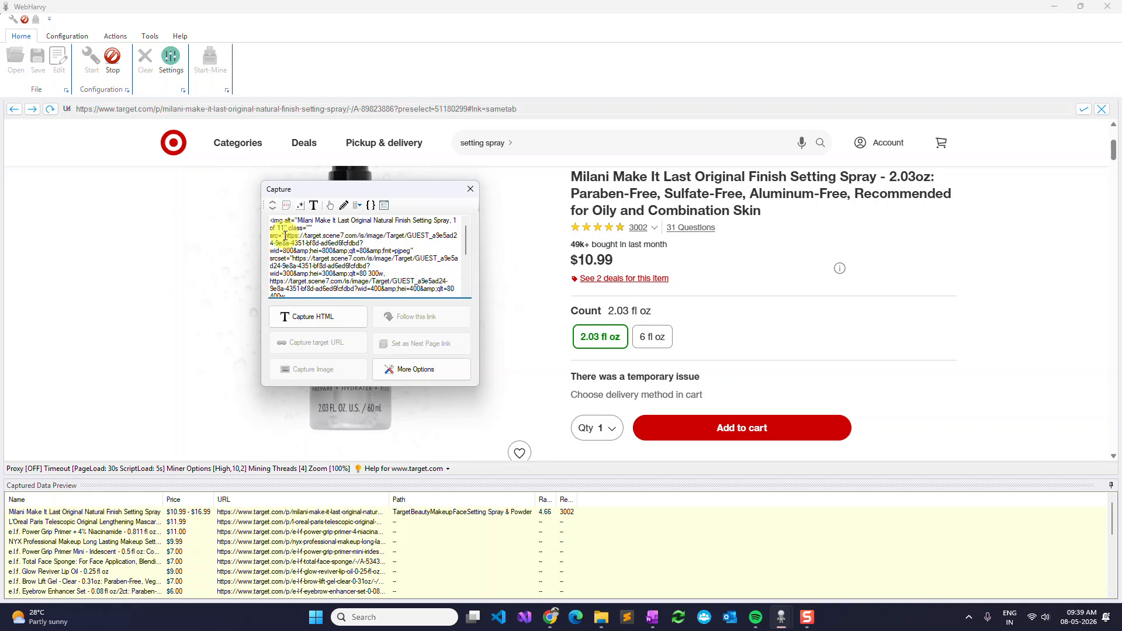
drag(285, 235, 362, 243)
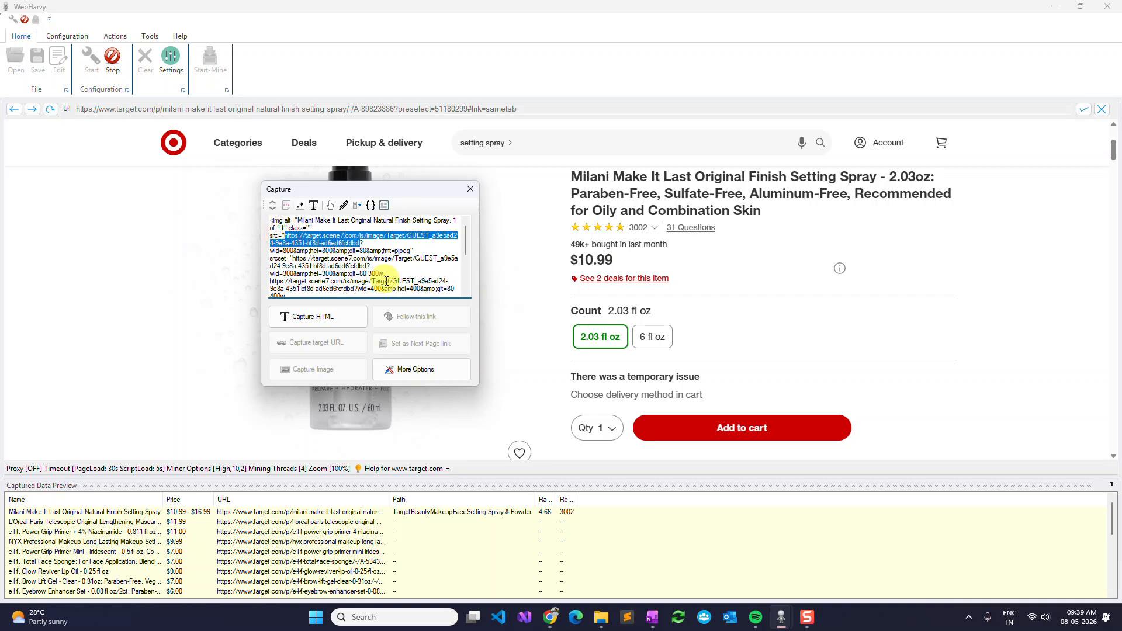
click(300, 205)
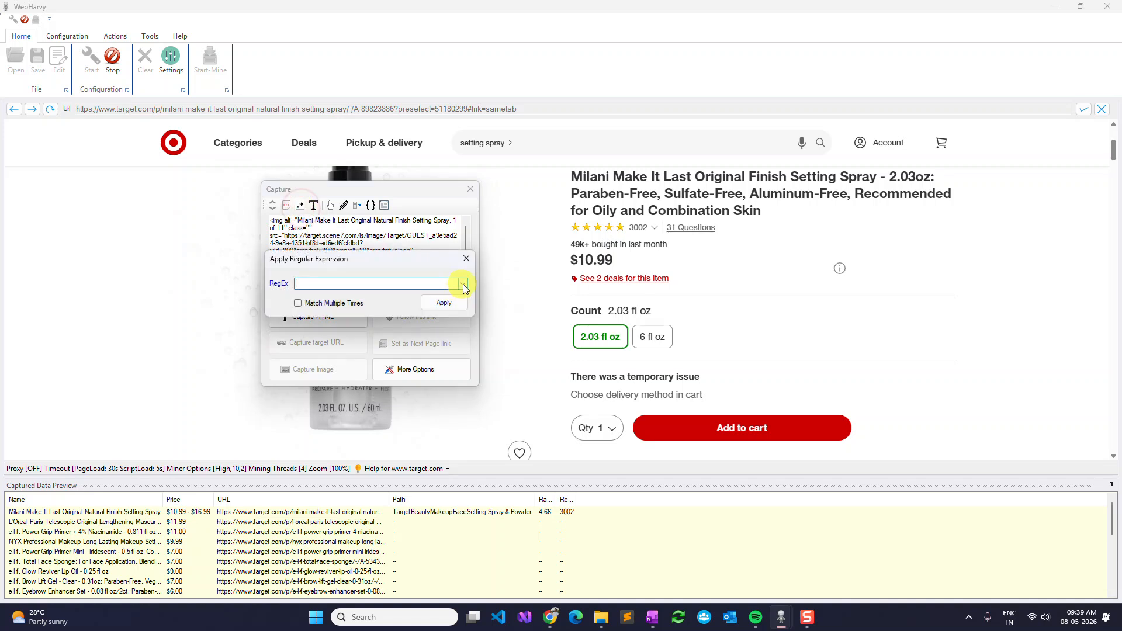
click(462, 284)
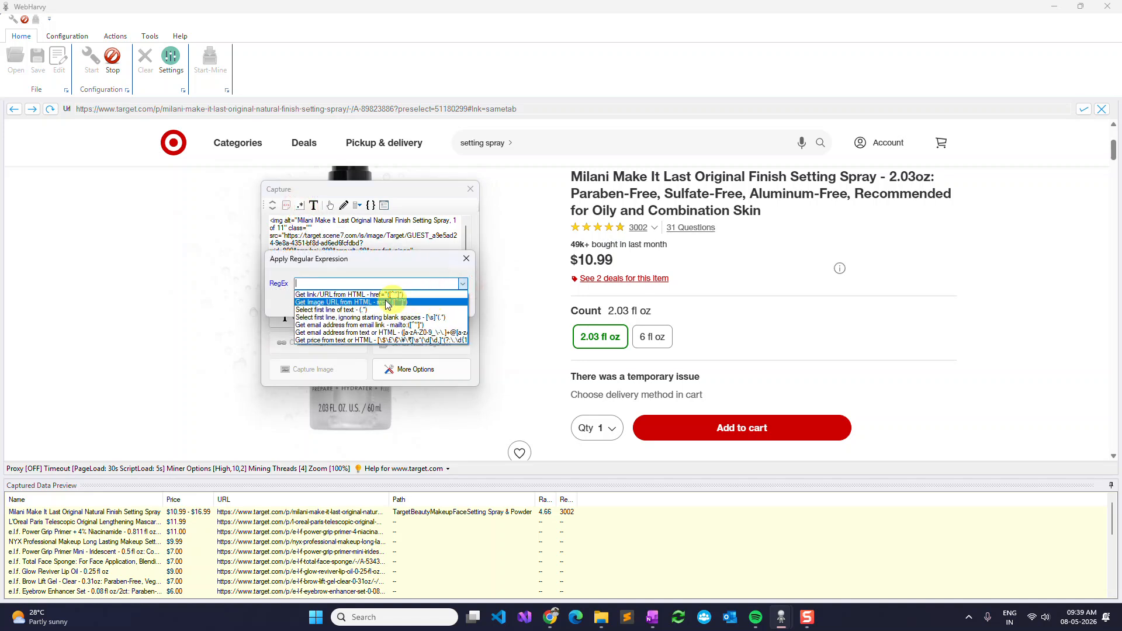
click(377, 302)
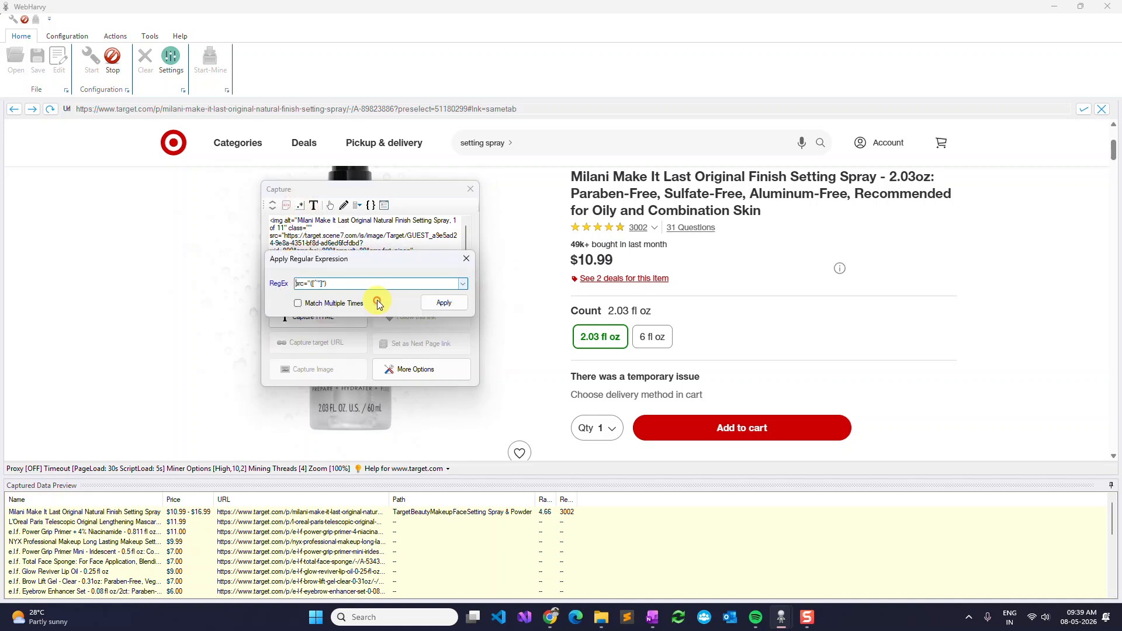
click(327, 284)
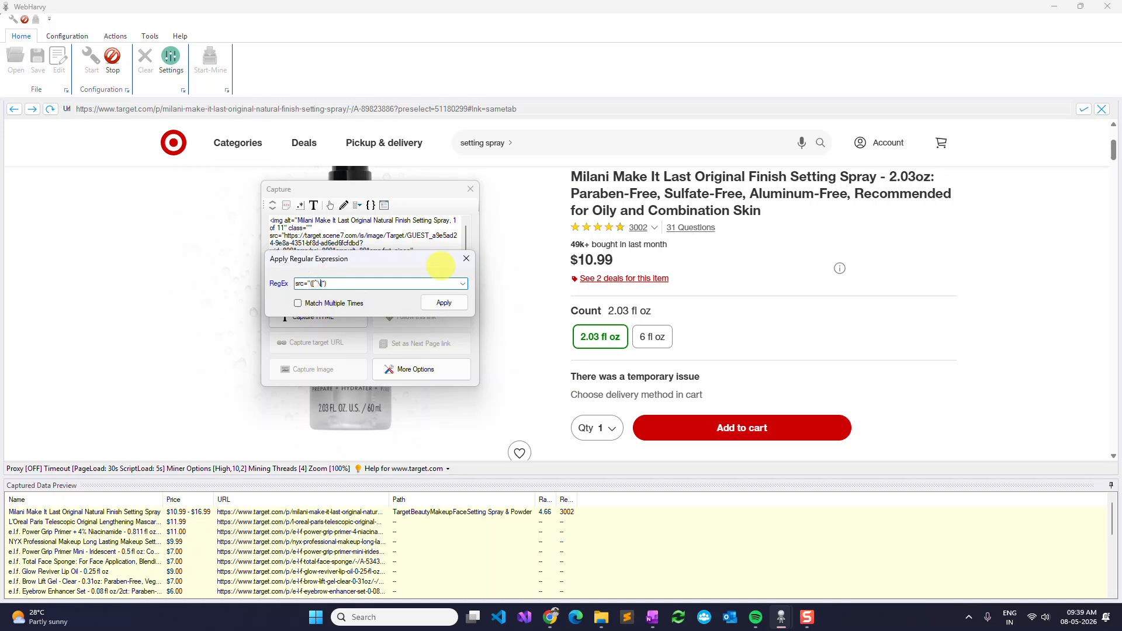
click(442, 302)
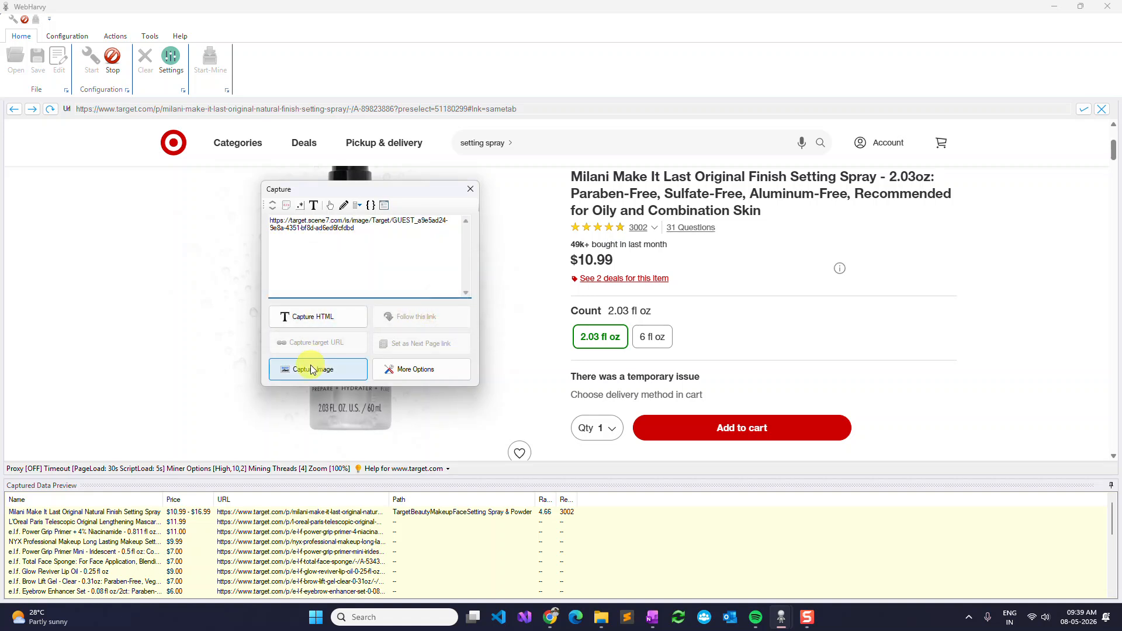
click(311, 367)
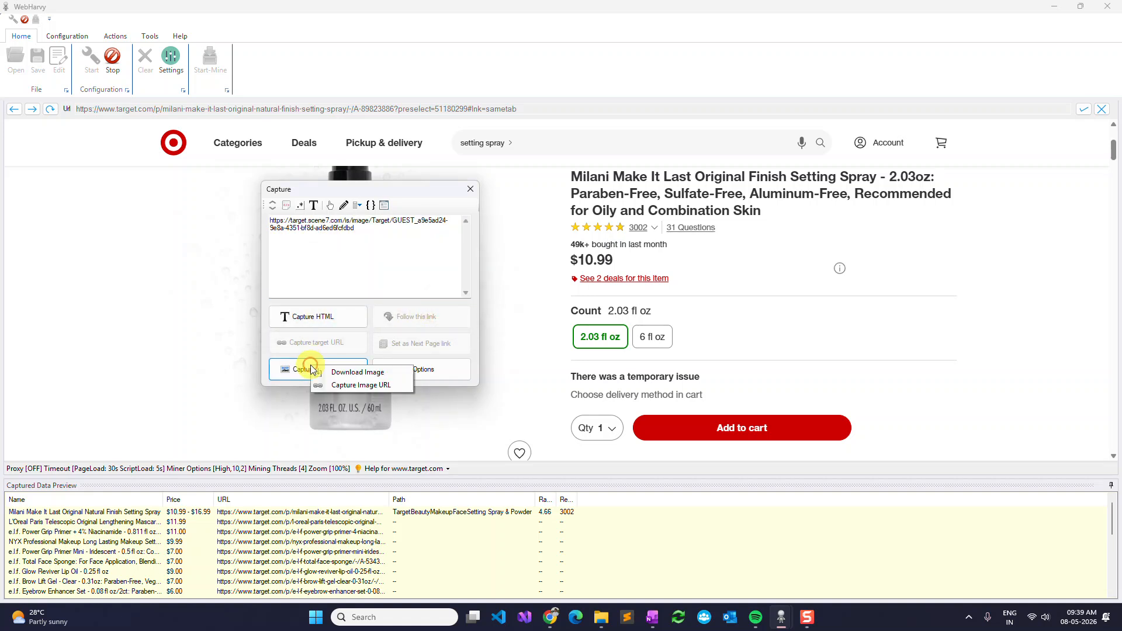
click(355, 373)
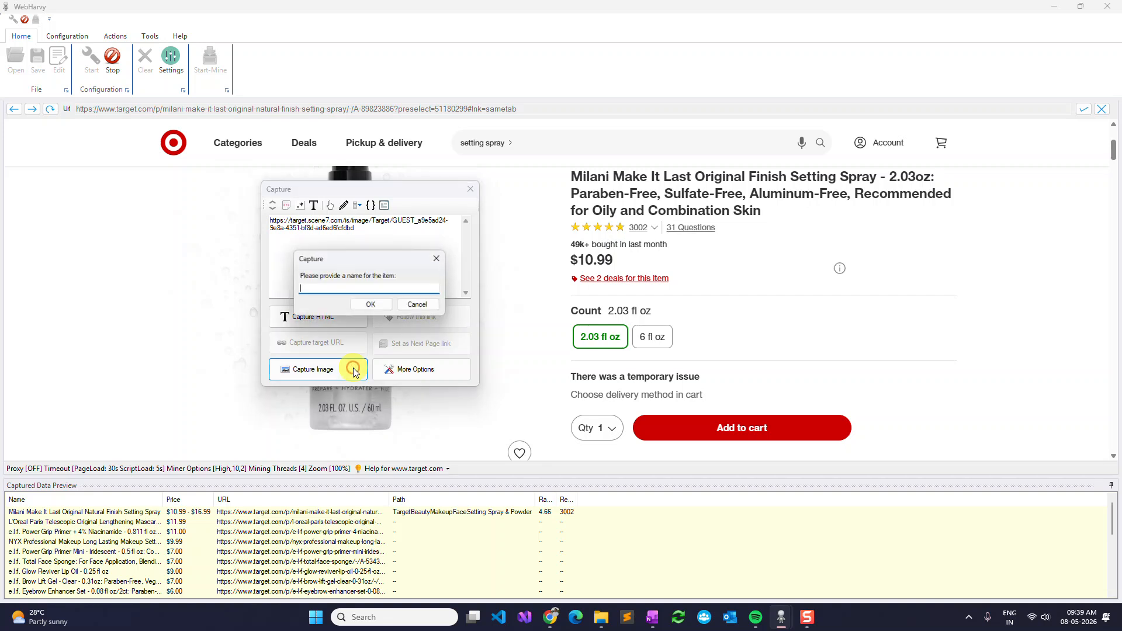
click(442, 263)
click(472, 186)
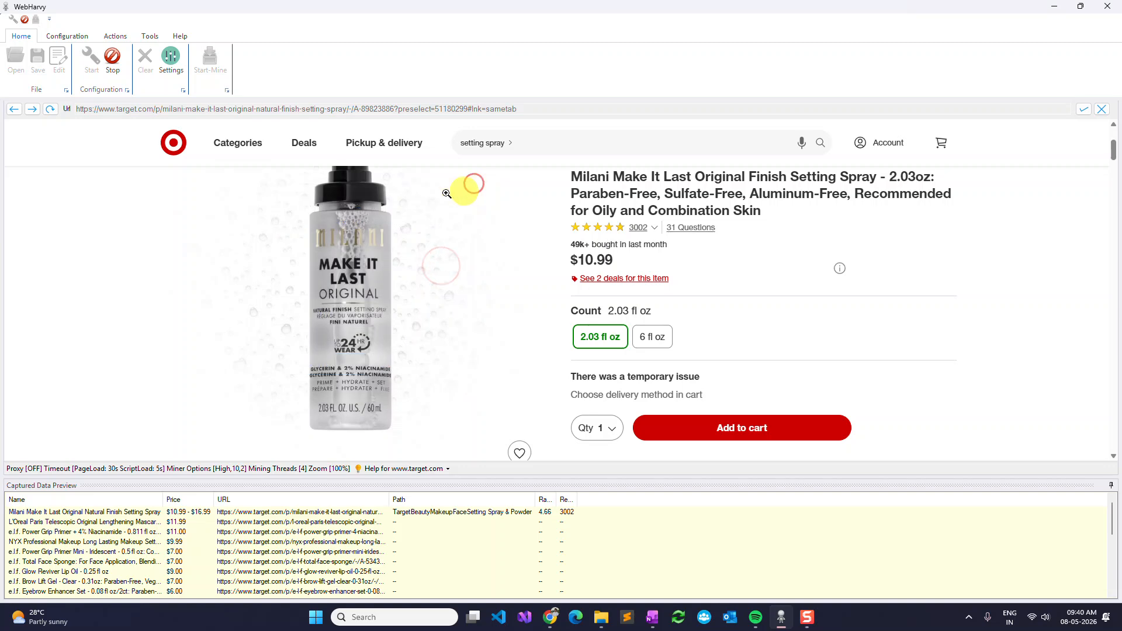
Set the data selection accuracy to Low in the advanced miner options and apply the settings.
click(170, 69)
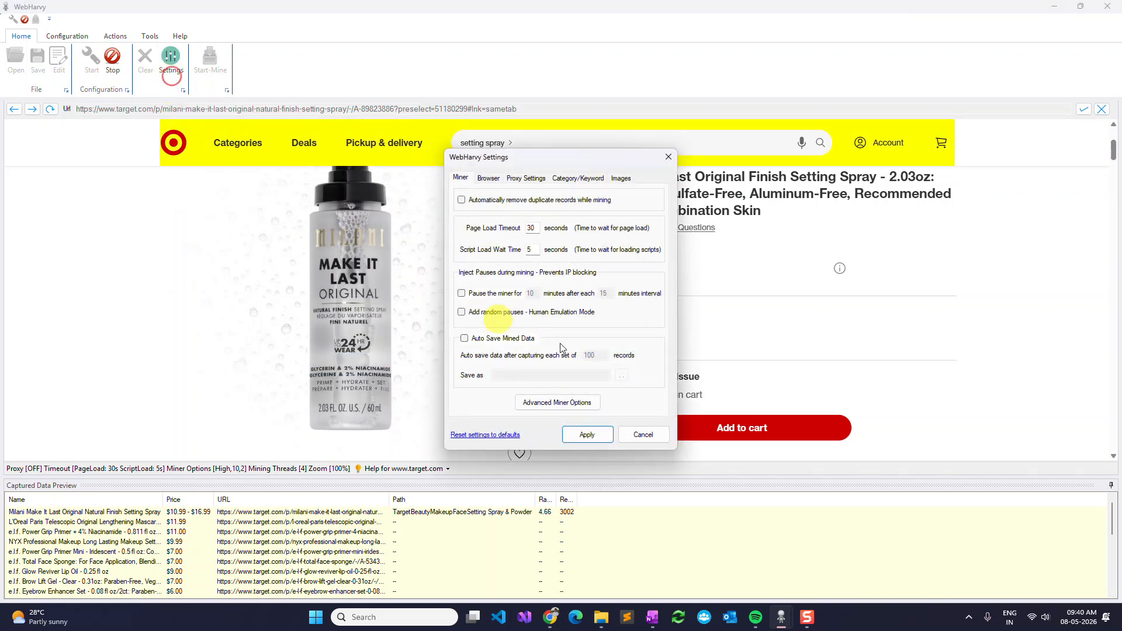
click(554, 407)
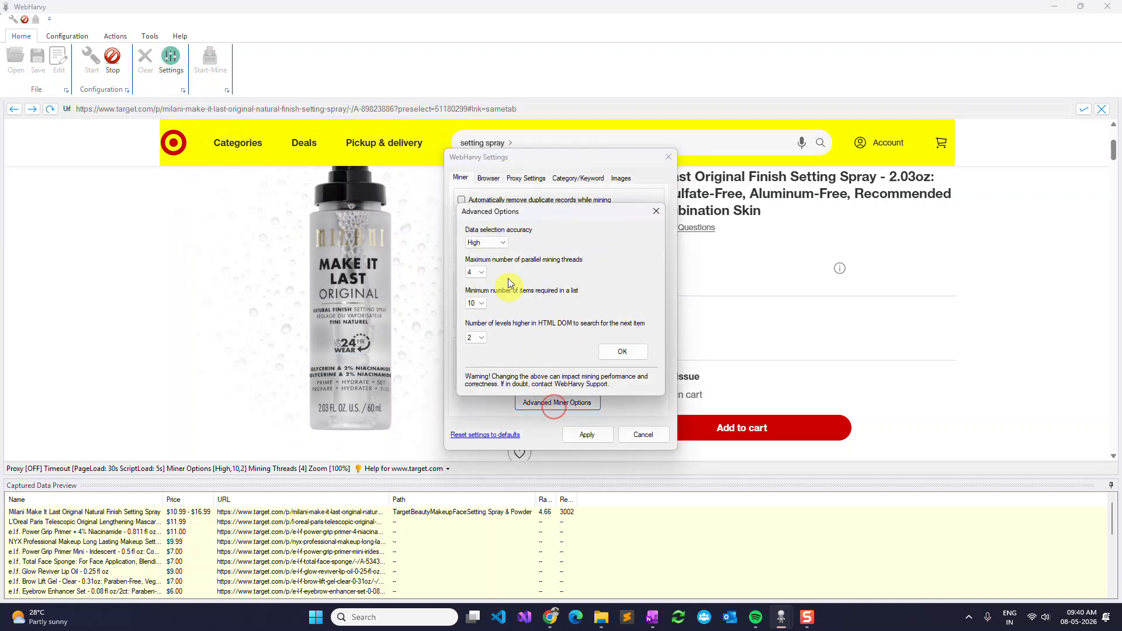
click(503, 243)
click(484, 260)
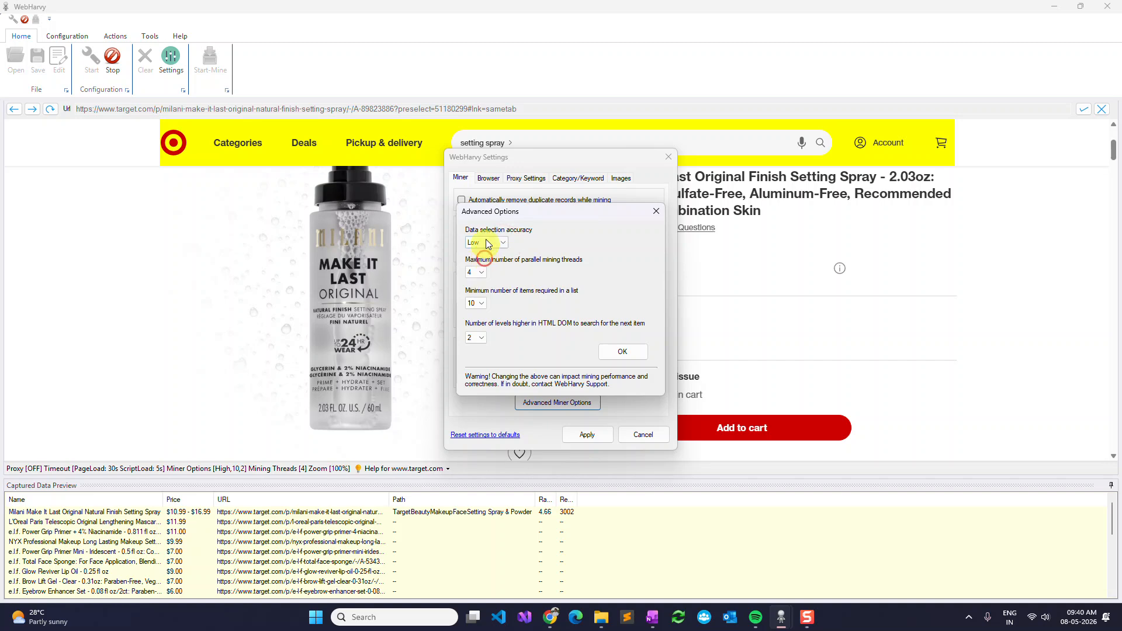
click(622, 351)
click(587, 434)
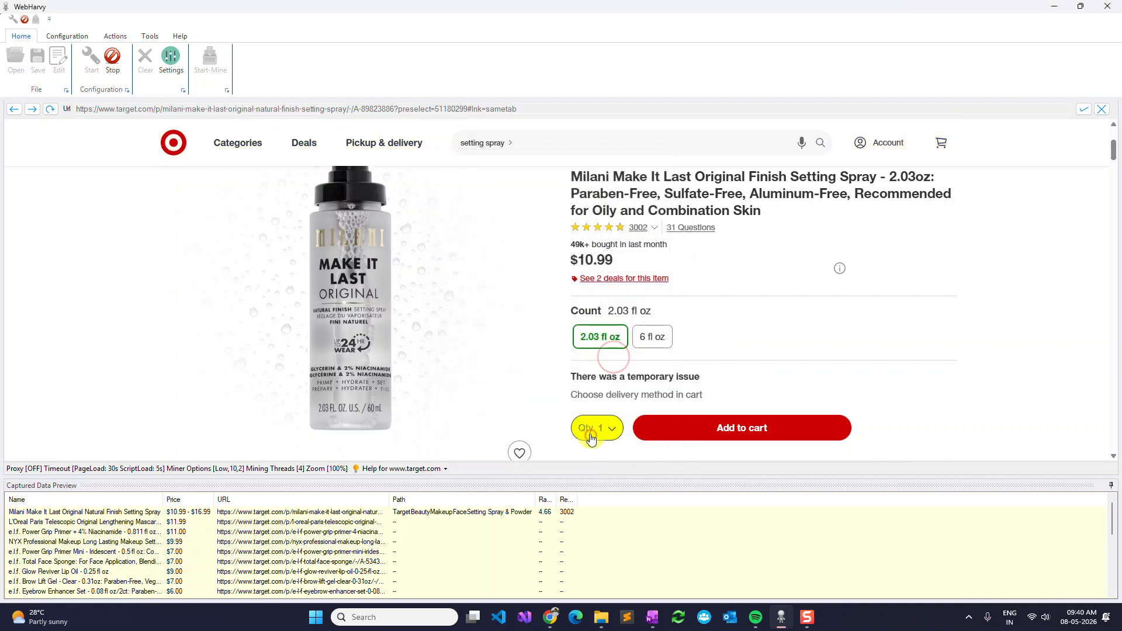
Apply the predefined image URL regular expression to the main product image's HTML, adding \? so the match stops before the query string.
click(324, 284)
click(241, 204)
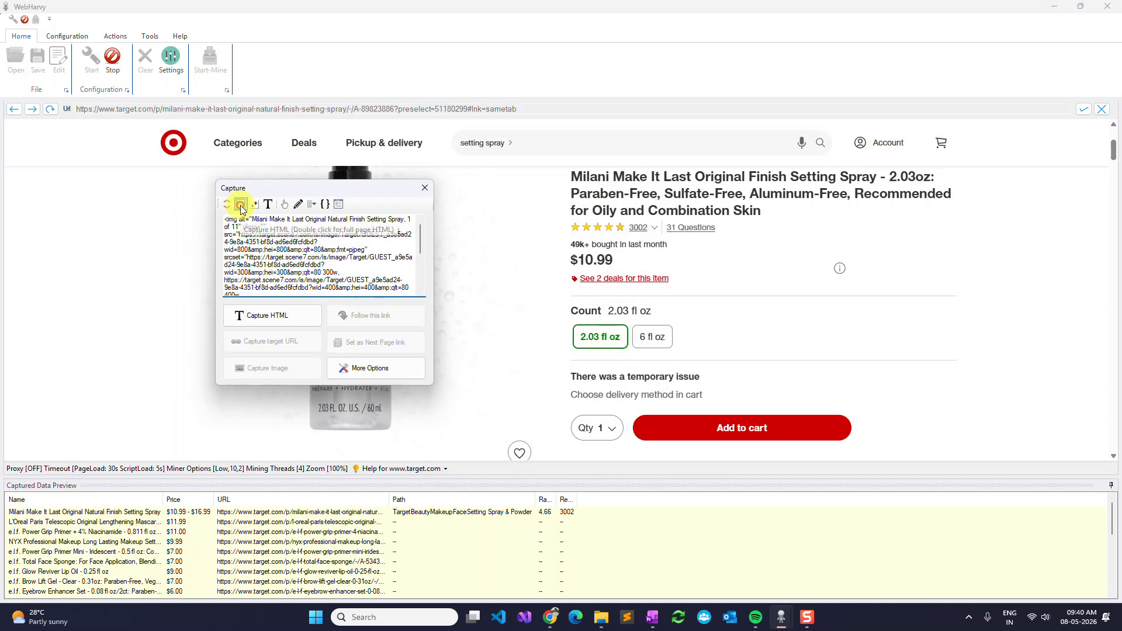
click(255, 204)
click(416, 282)
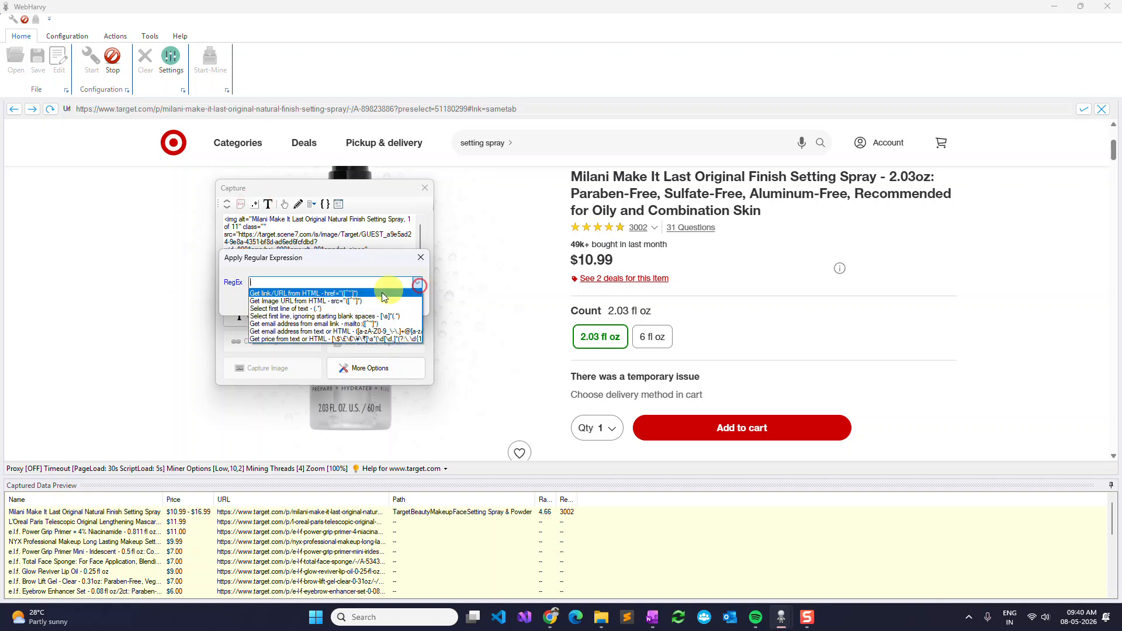
click(368, 295)
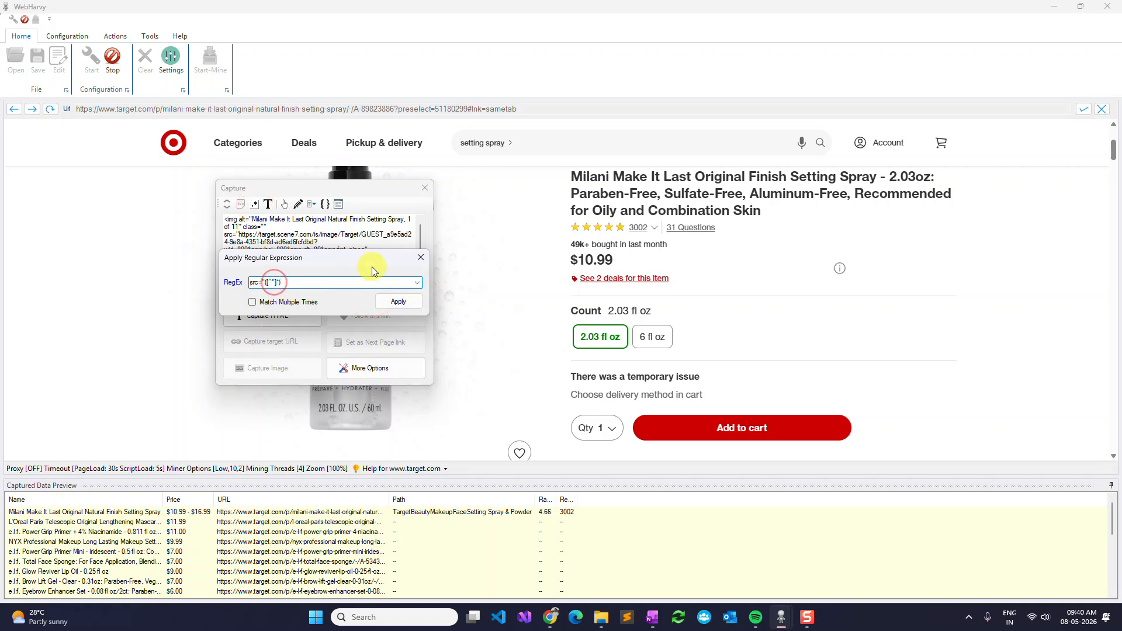
key(BackSpace)
text(\?)
click(388, 302)
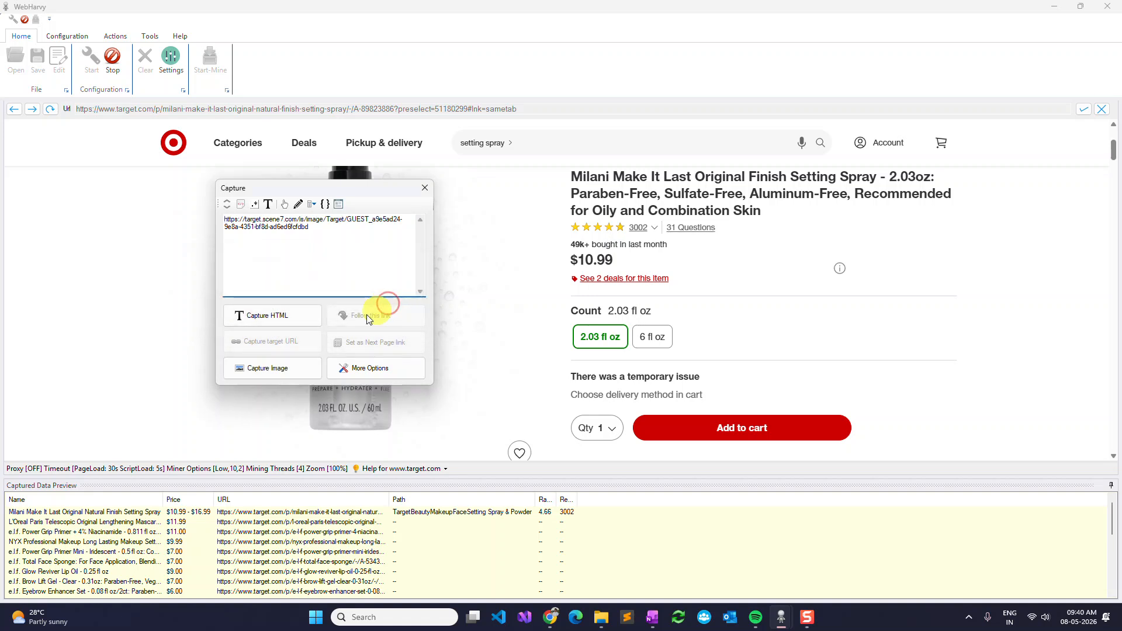
Capture the product image with the Download Image option, including all similar images on the page, as a data field called Images.
click(286, 367)
click(331, 373)
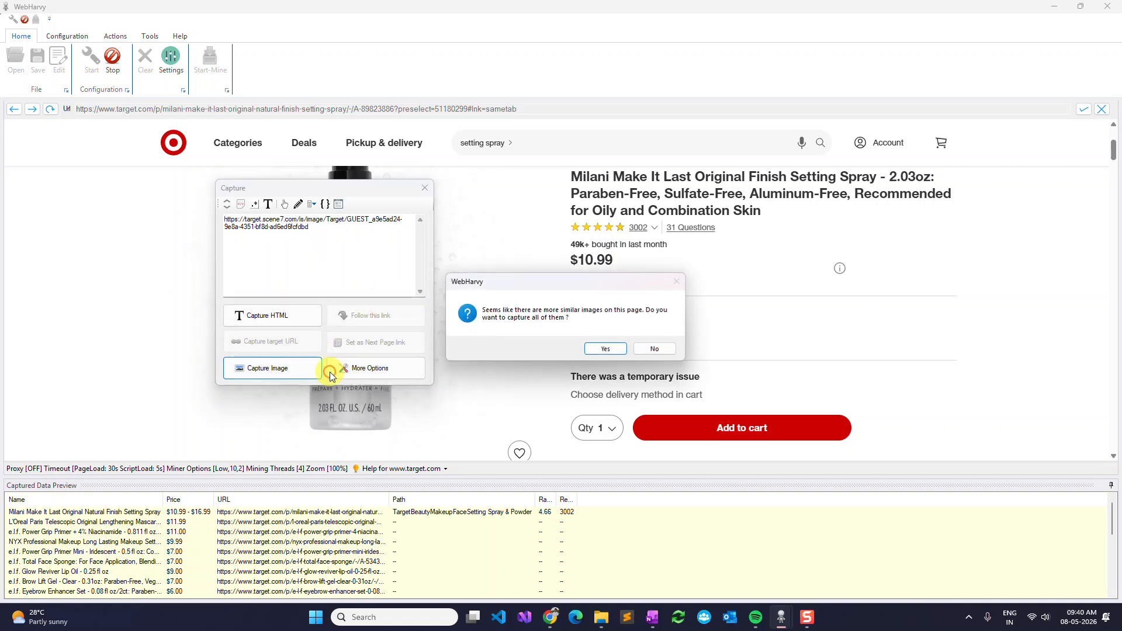
drag(596, 284, 457, 263)
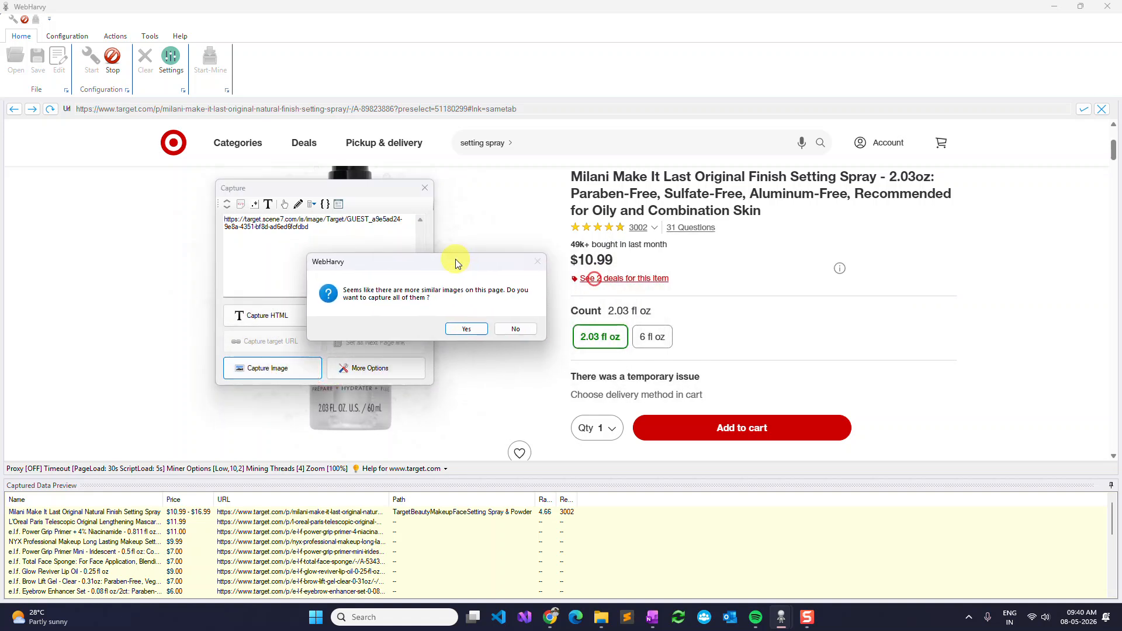
click(465, 329)
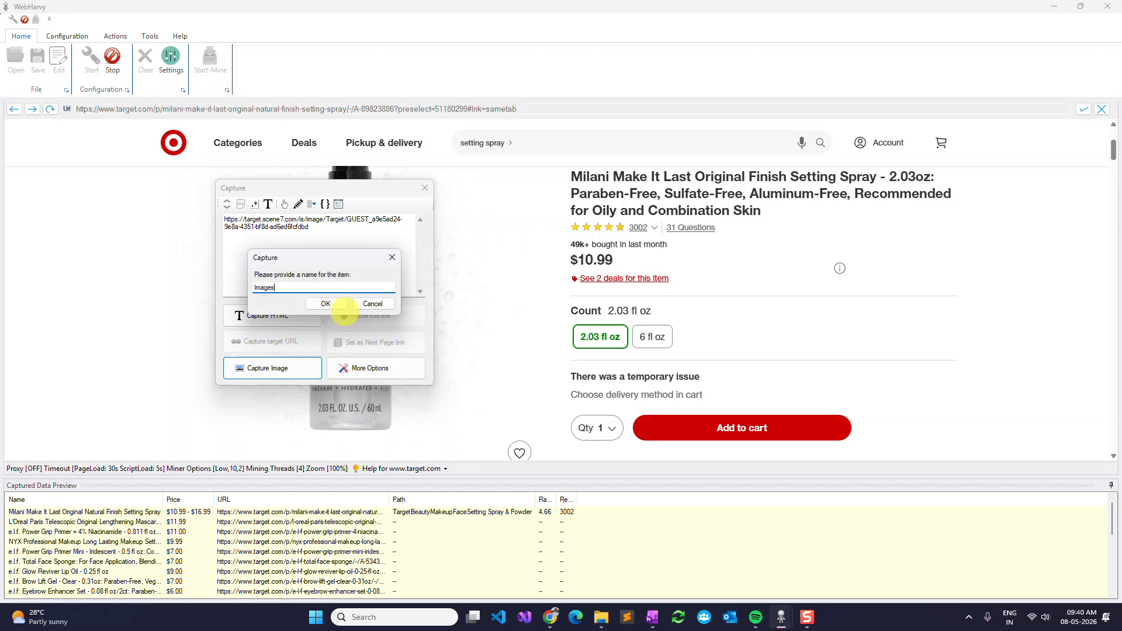
click(342, 306)
Capture the text following the "About this item" heading on the product page as a data field called About.
scroll(345, 311, down, 10)
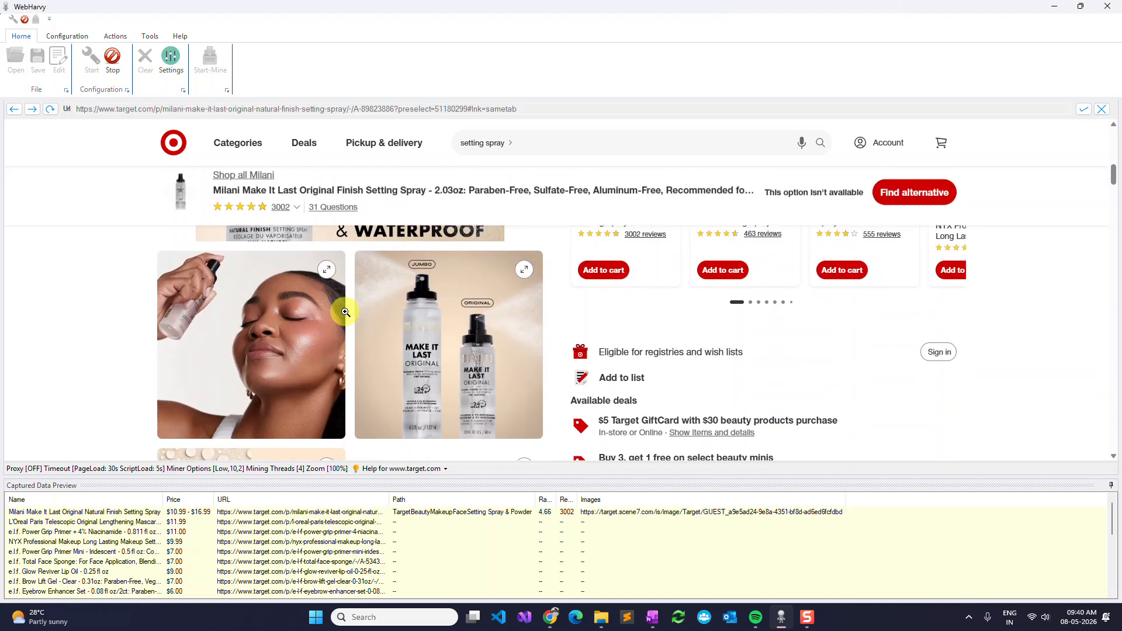
scroll(514, 295, up, 1)
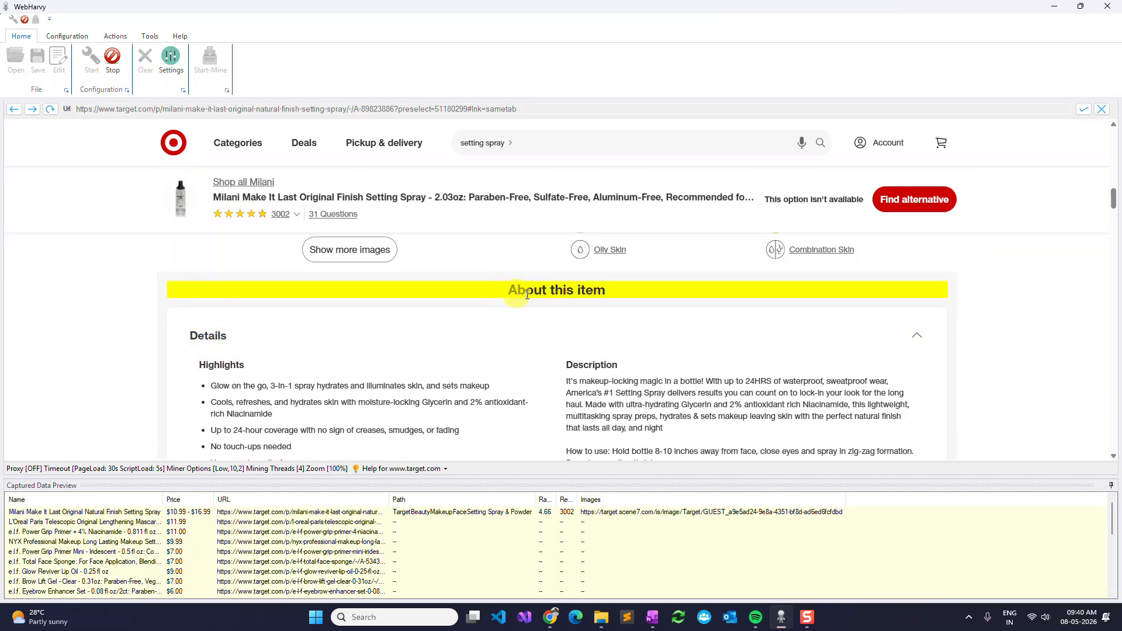
click(551, 295)
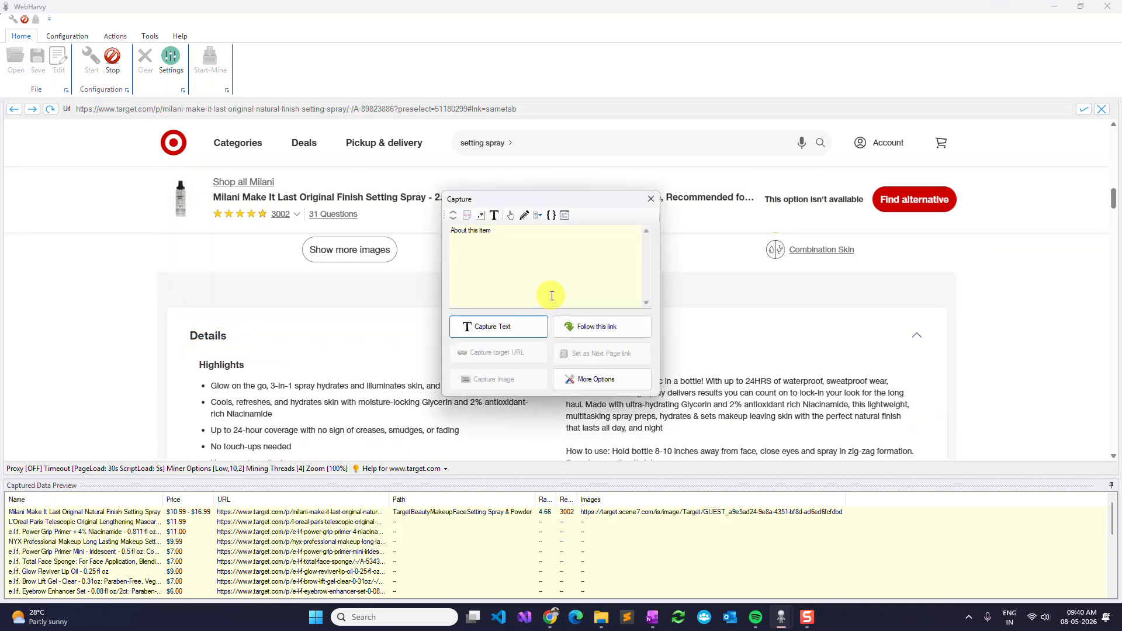
click(492, 220)
click(490, 325)
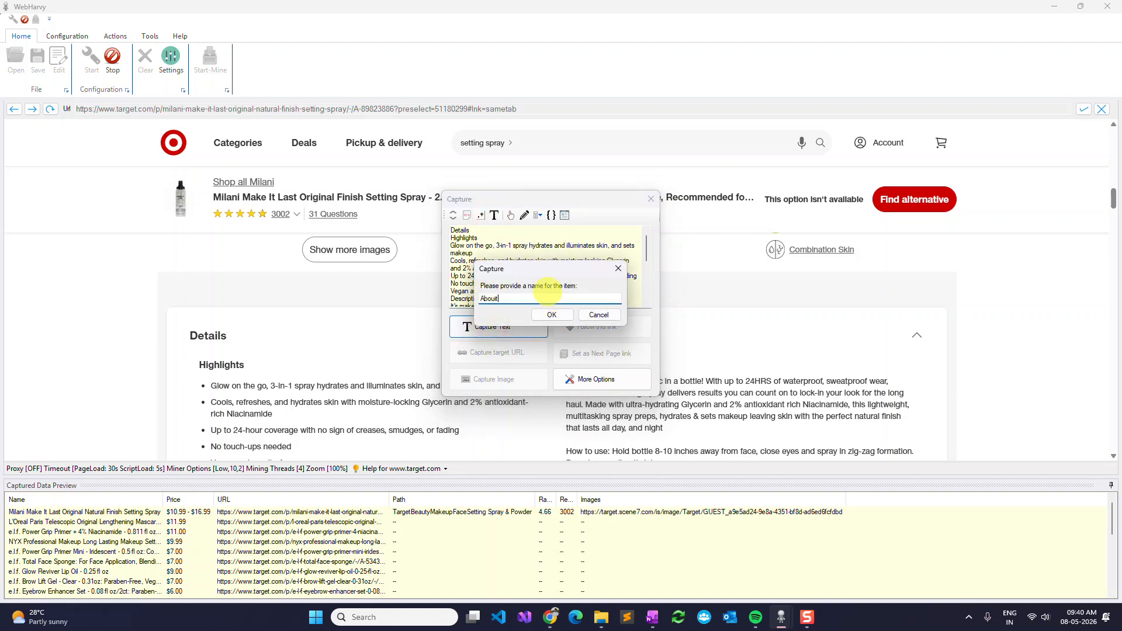
click(551, 314)
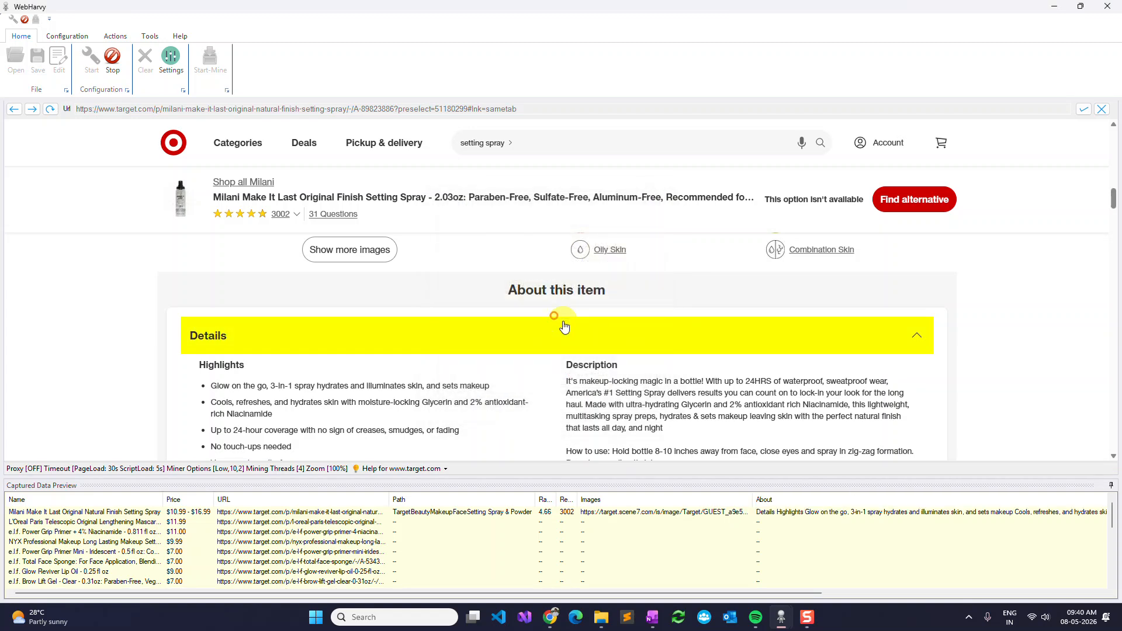
Finish the scraping configuration by stopping configuration mode.
scroll(564, 325, up, 10)
scroll(563, 326, up, 3)
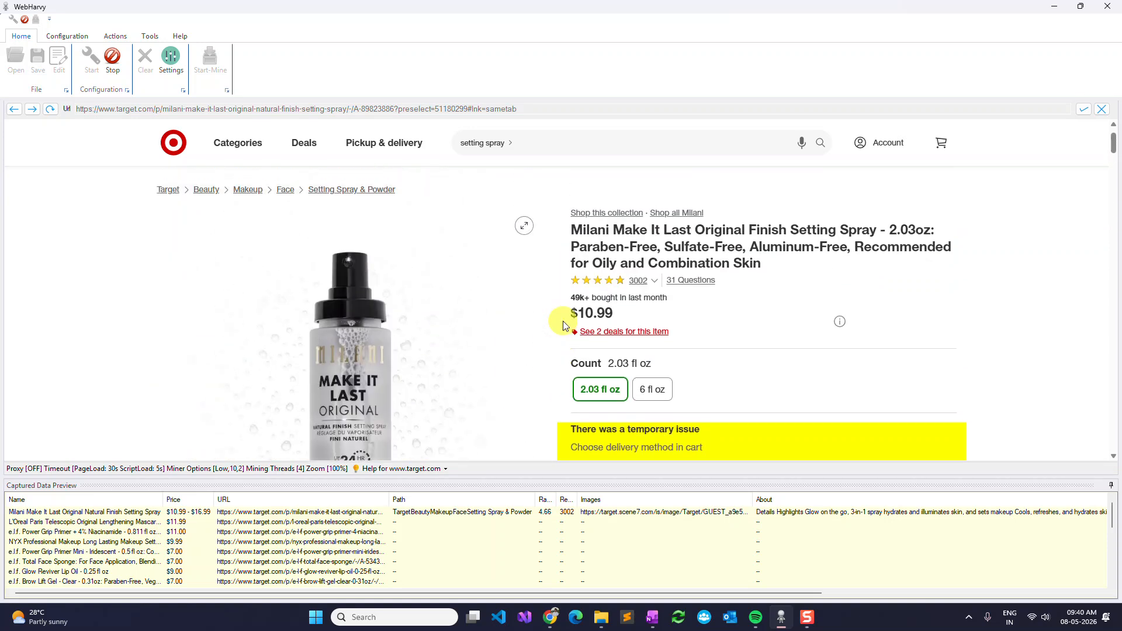
click(113, 59)
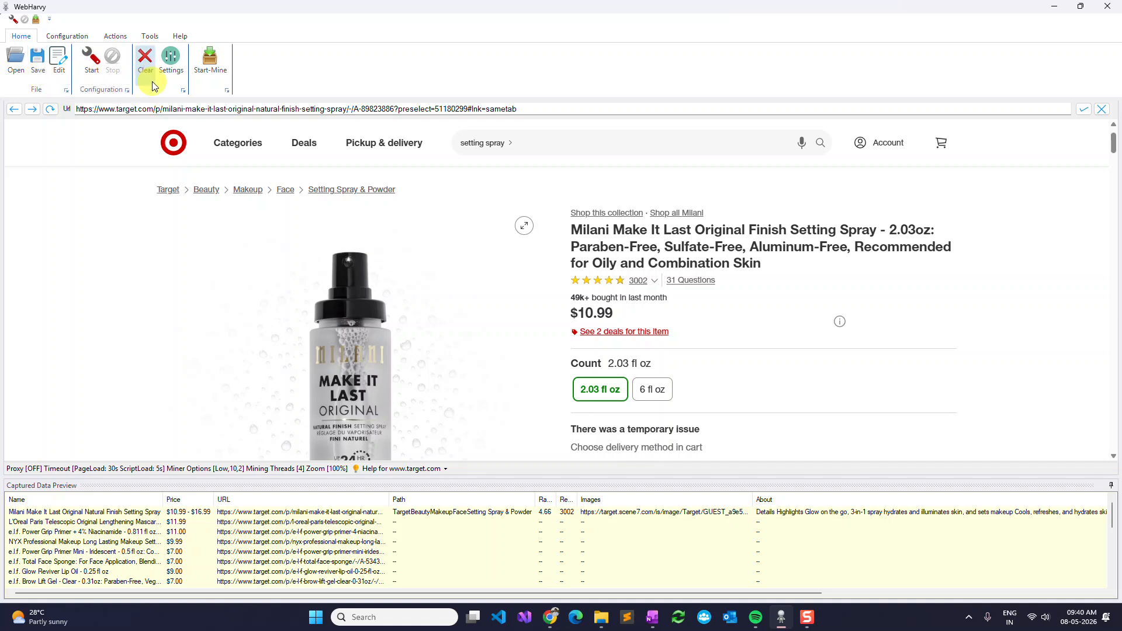
Start mining all pages and set the Gallery folder in Downloads as the save location for captured images.
click(202, 76)
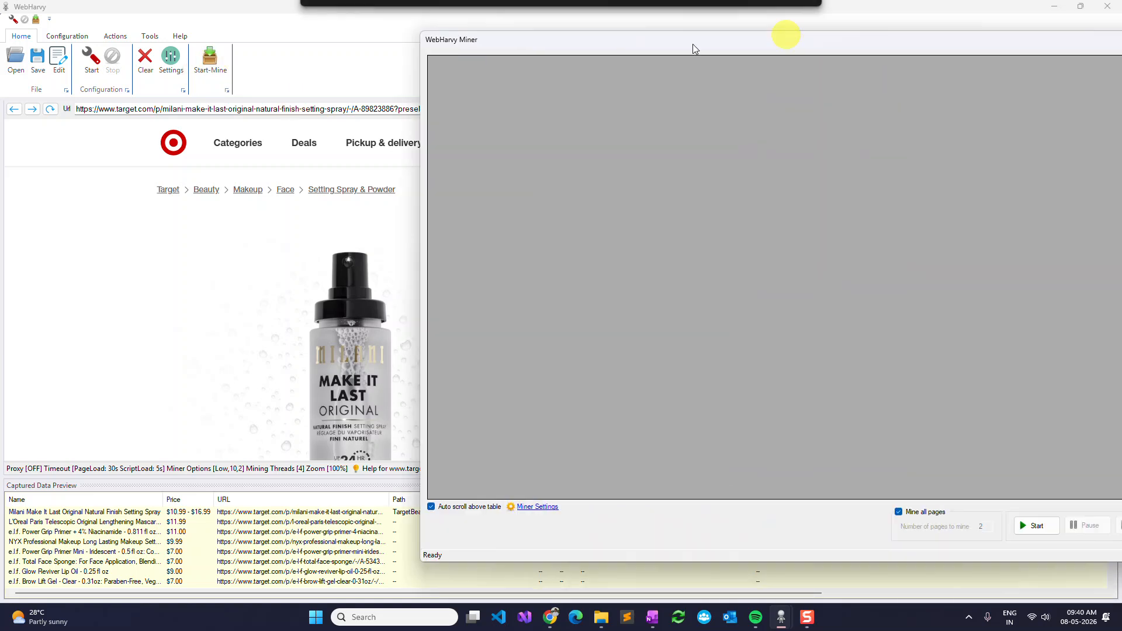
drag(693, 44, 386, 37)
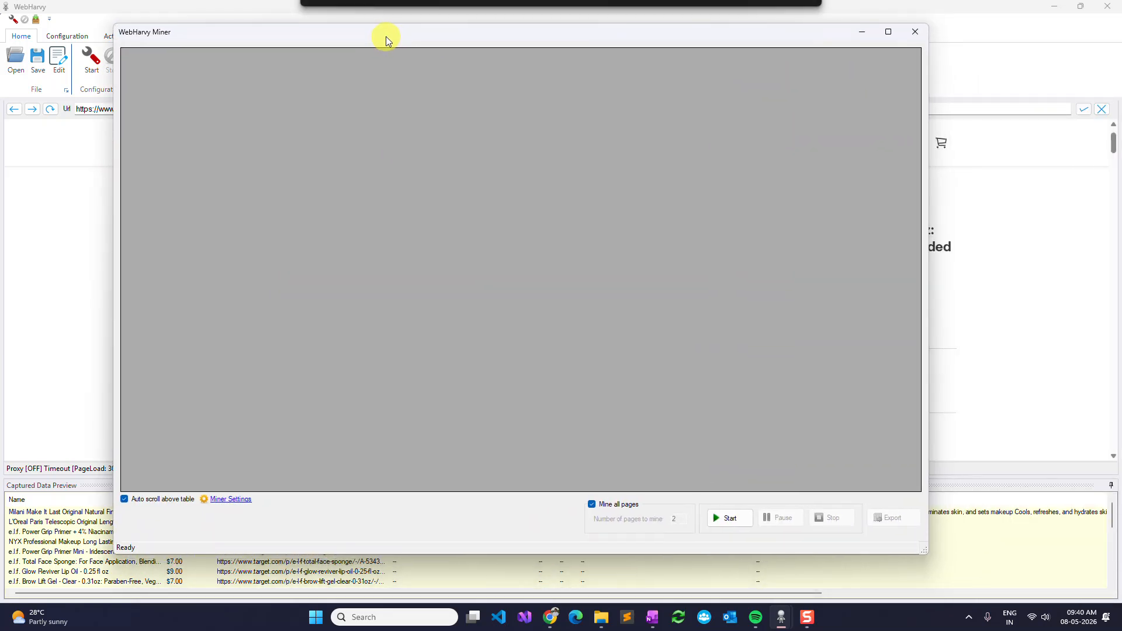
click(738, 519)
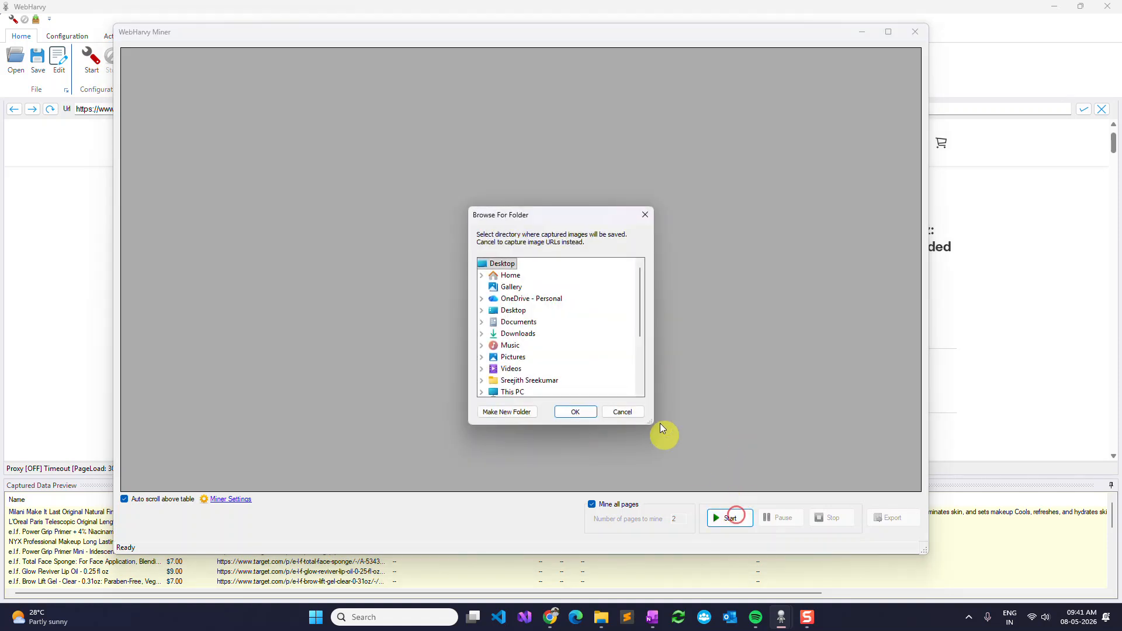
click(481, 333)
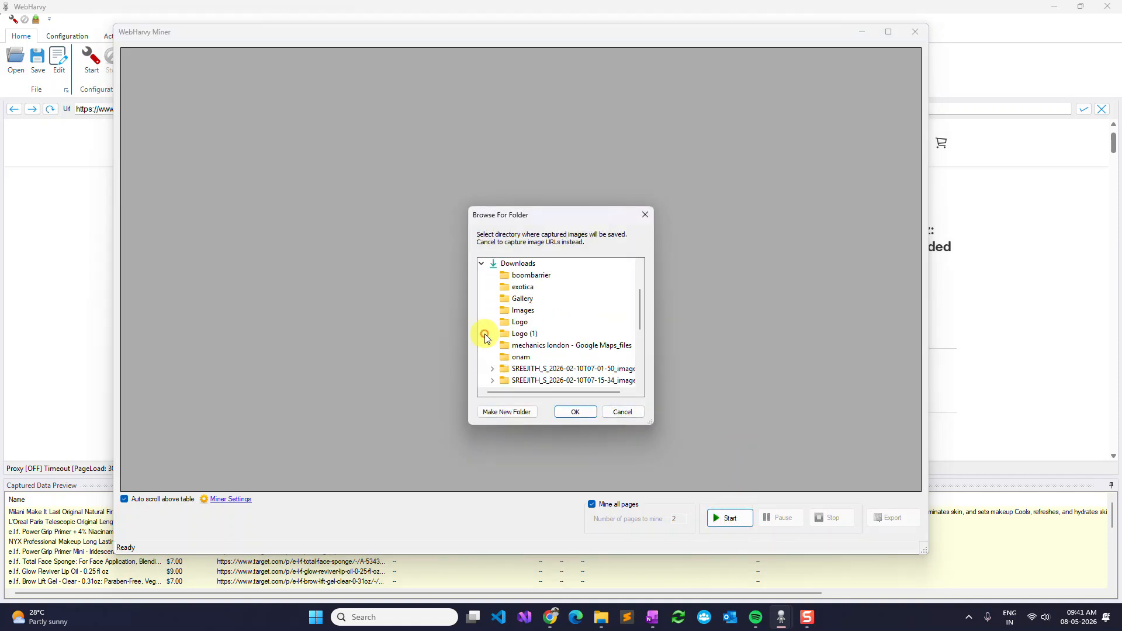
click(511, 299)
click(573, 411)
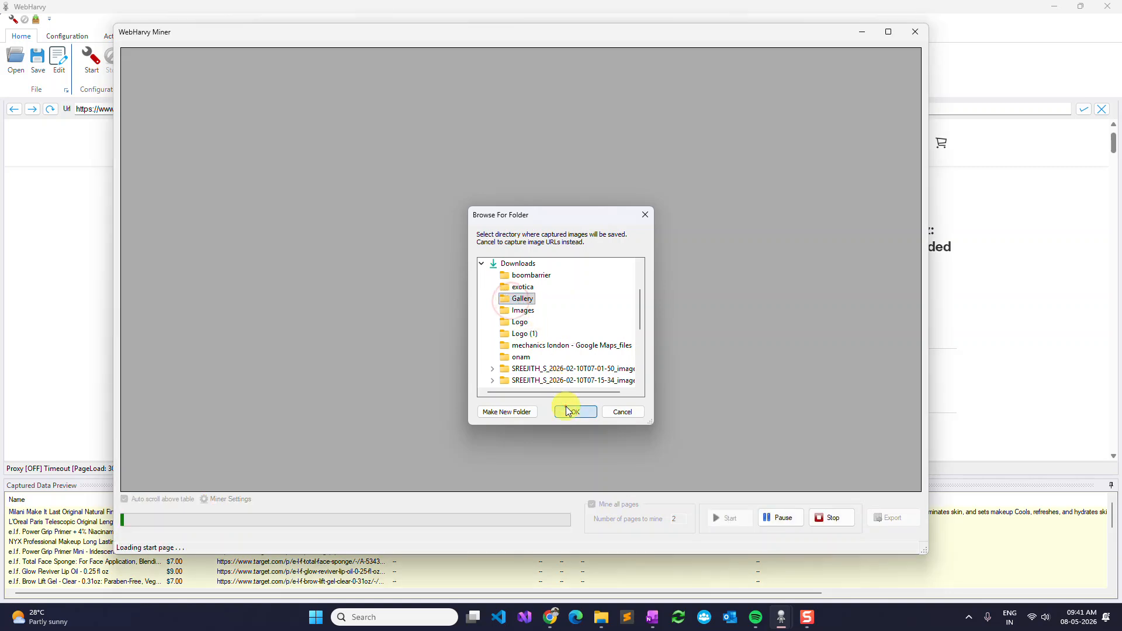
View the Gallery folder in File Explorer, move its window aside, and return to the WebHarvy Miner window.
click(600, 619)
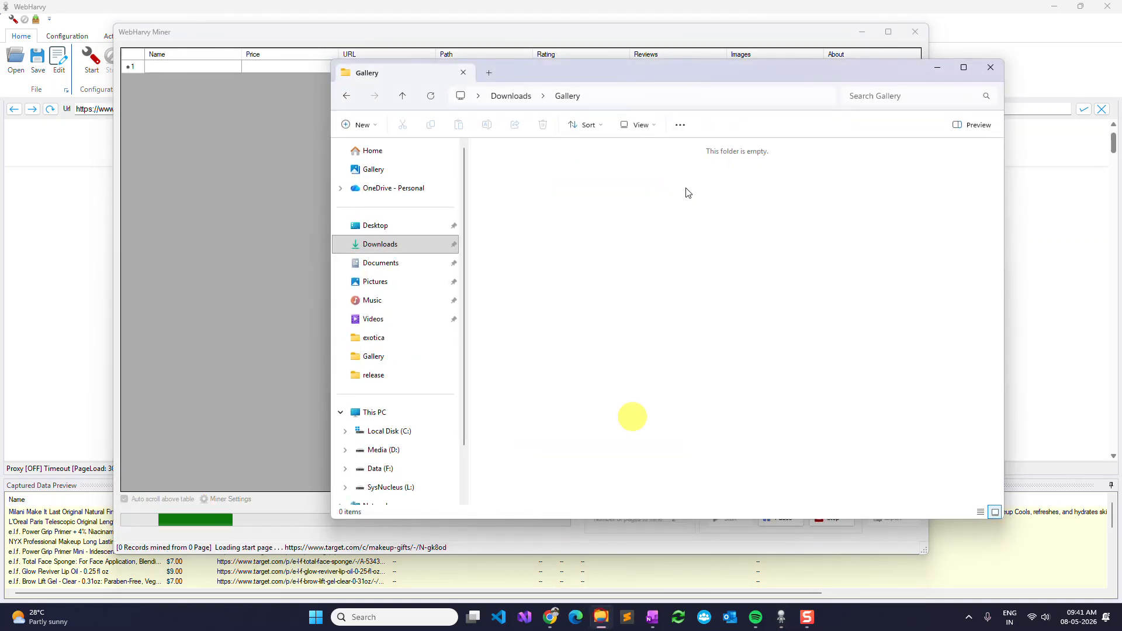
drag(653, 66, 267, 125)
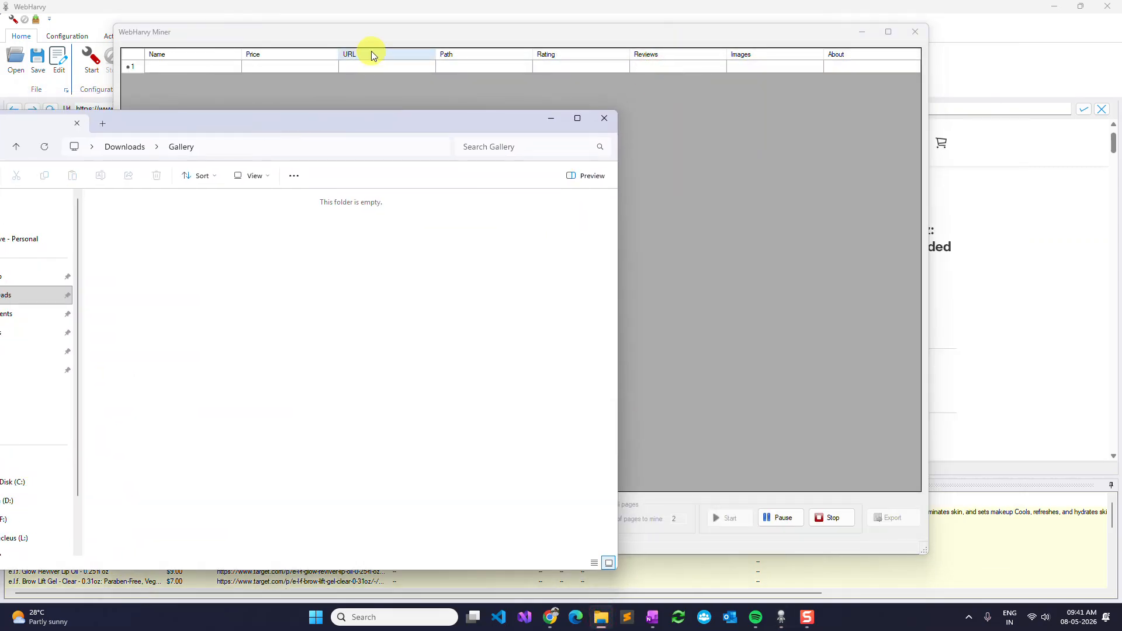
click(373, 42)
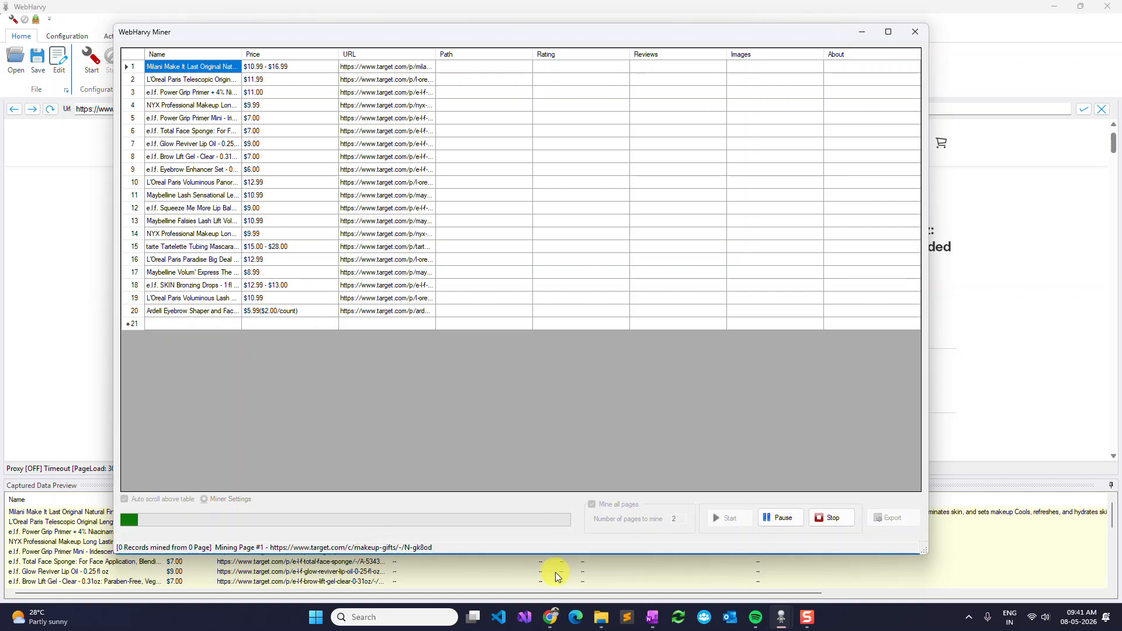
Switch to the Gallery folder in File Explorer and examine the product images being downloaded.
mouse_move(640, 618)
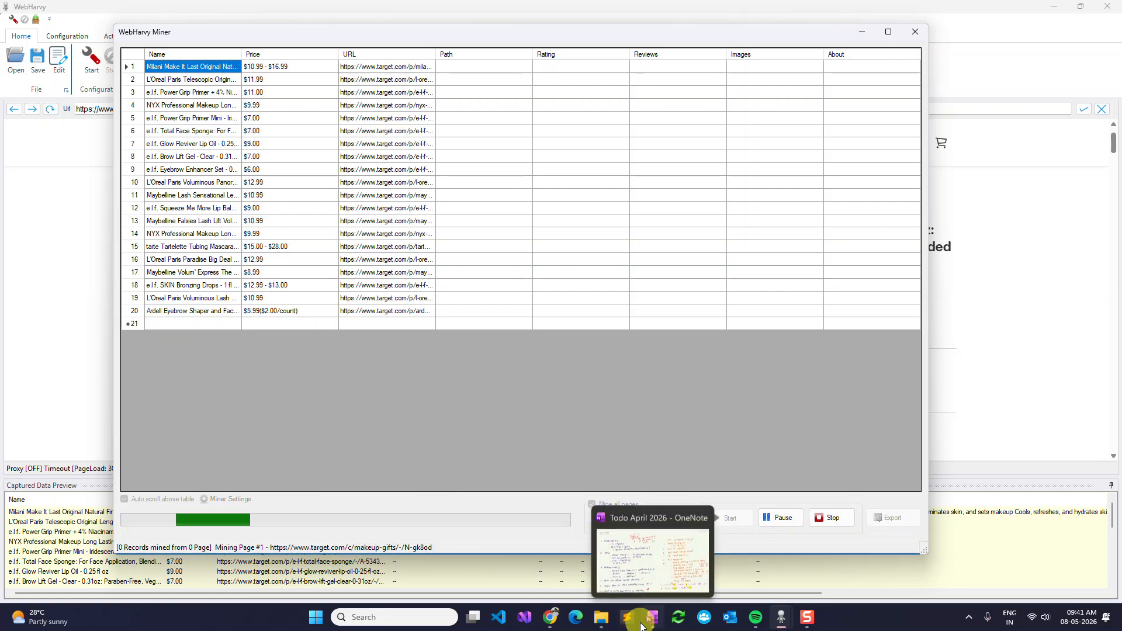
mouse_move(601, 616)
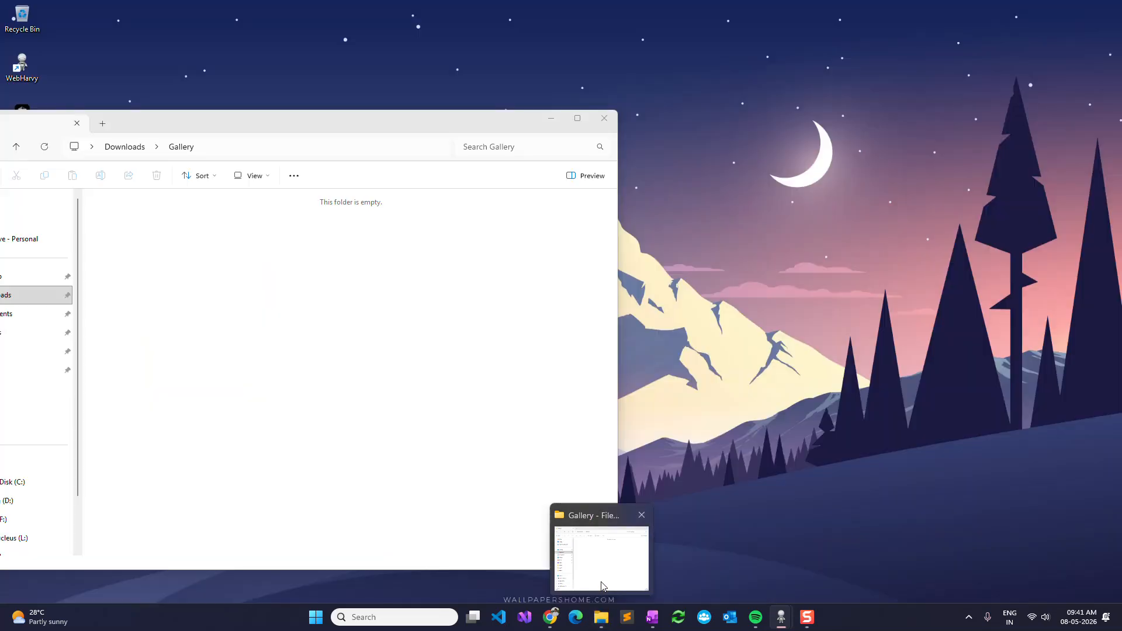
click(624, 579)
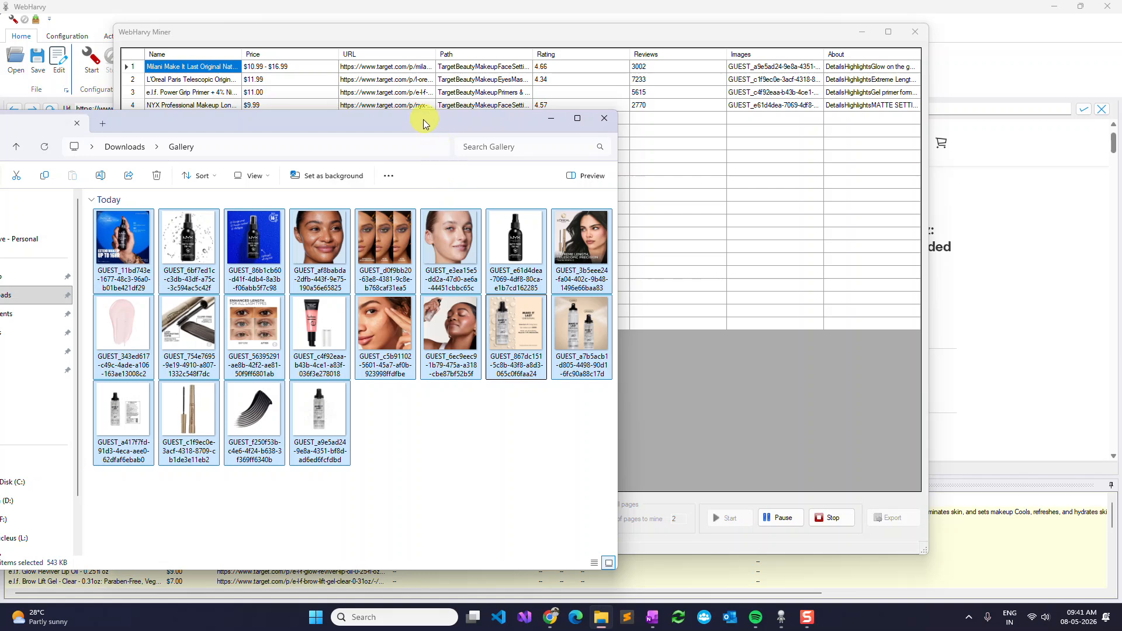
drag(426, 127, 376, 142)
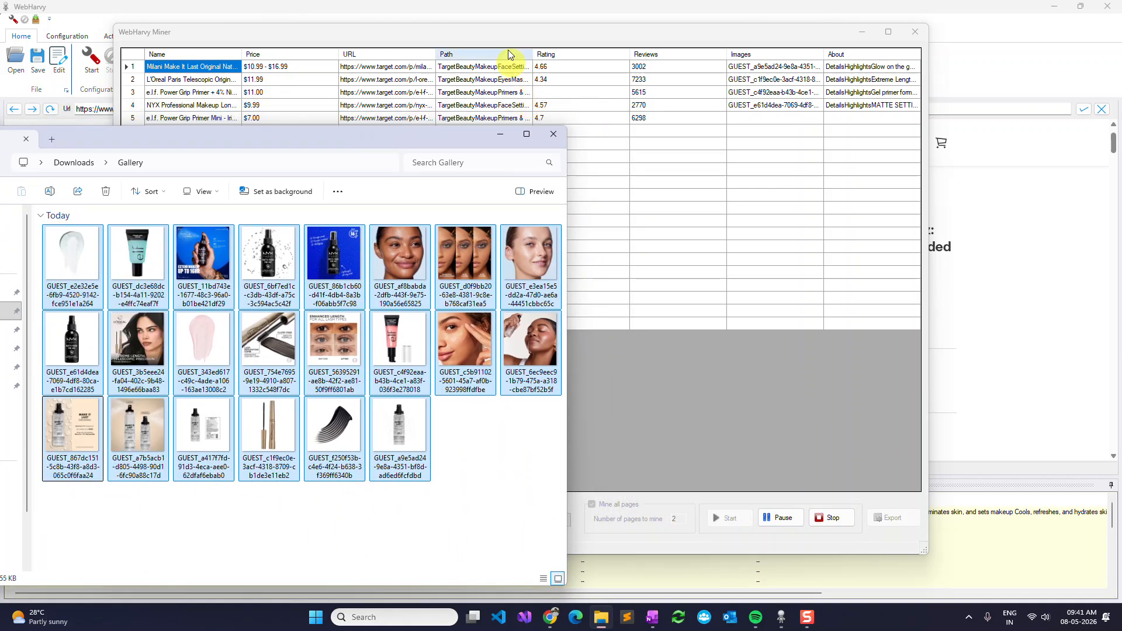
Switch back to the WebHarvy Miner window and highlight row 20 of the mined product data.
click(508, 39)
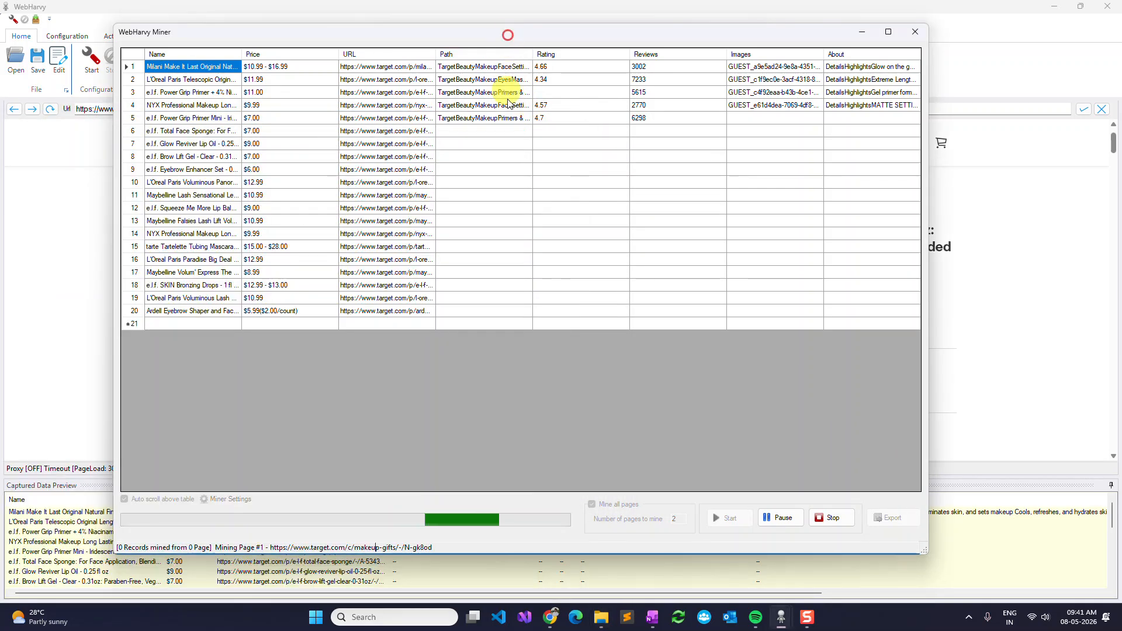
click(135, 313)
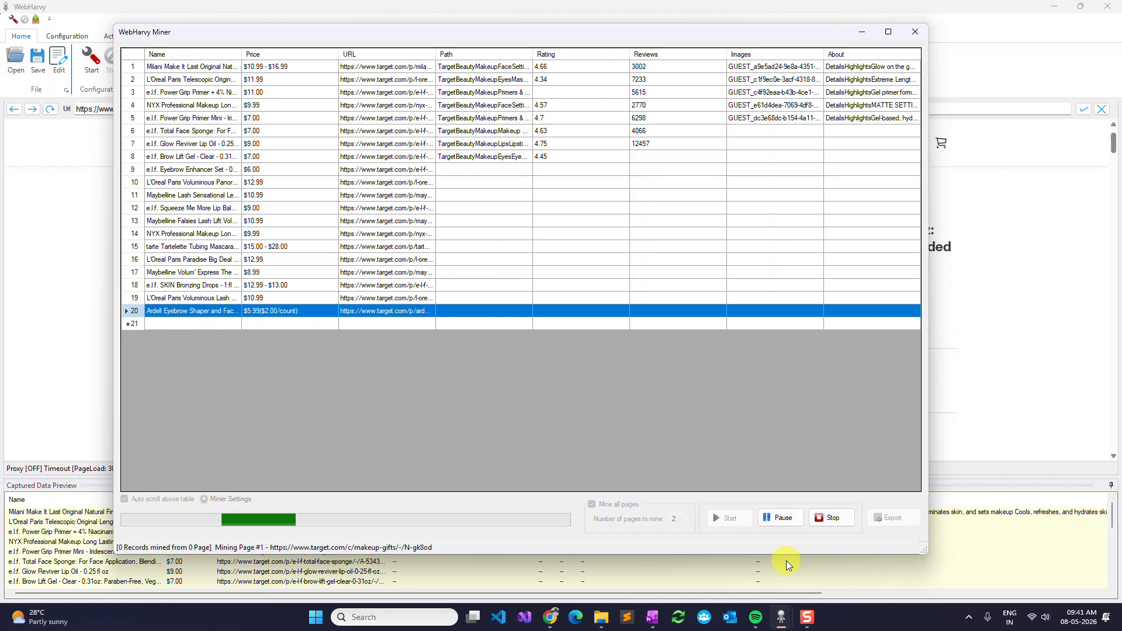
mouse_move(760, 624)
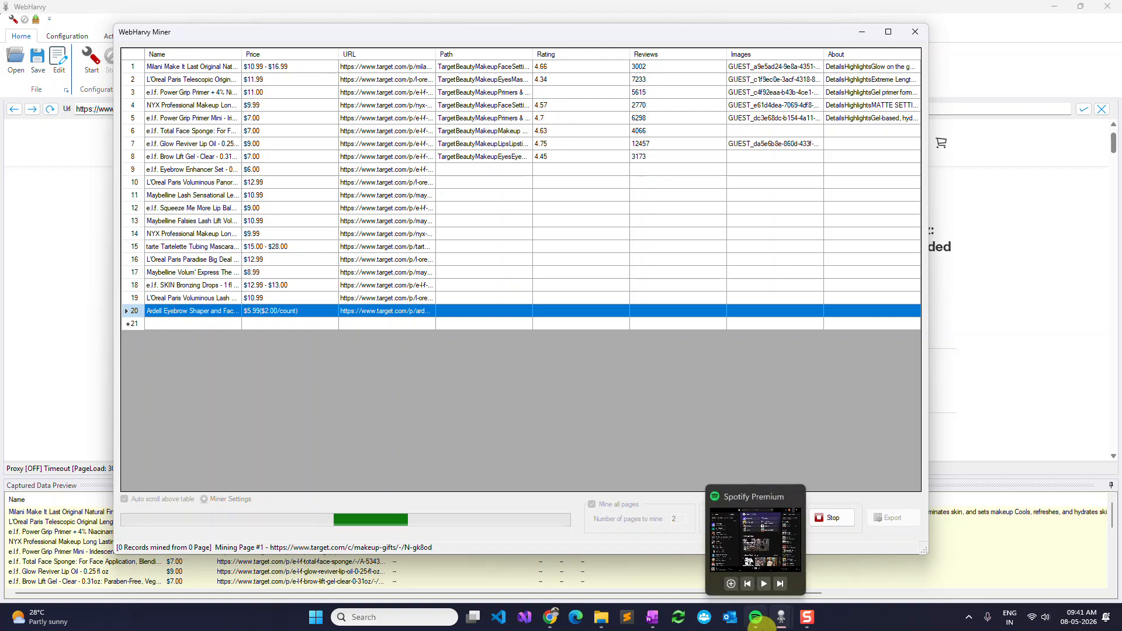